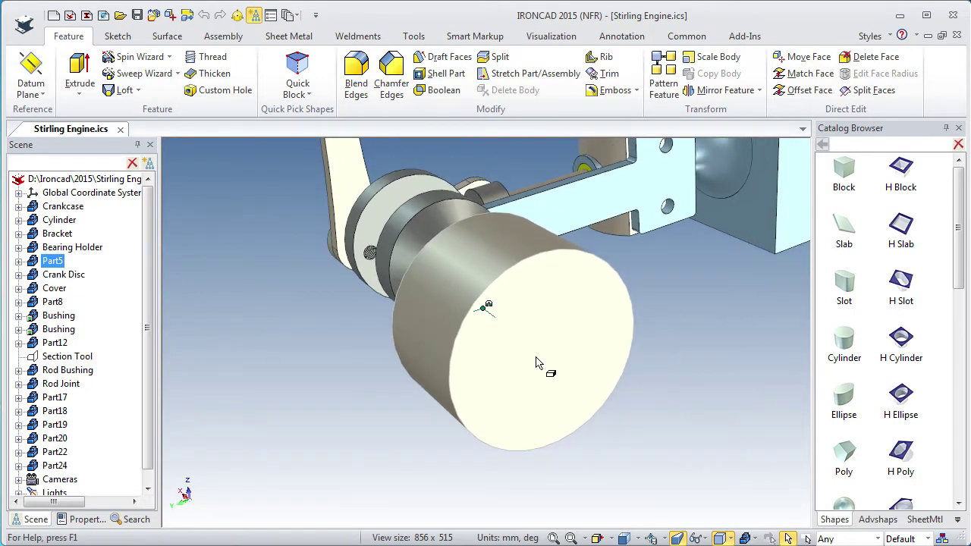
Step: Resize the large end cylinder of Part5 to a 55 mm diameter and a 10 mm thickness
click(533, 353)
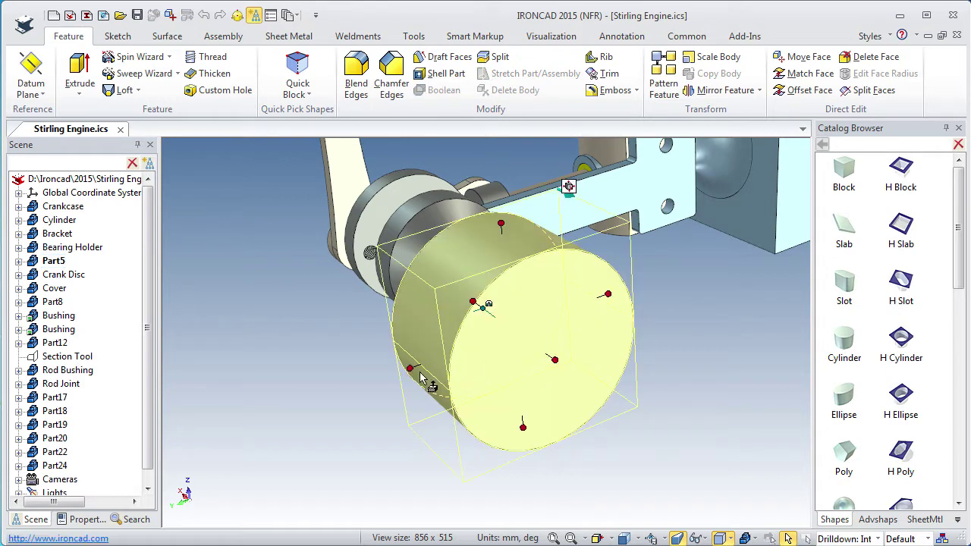
drag(417, 366, 374, 382)
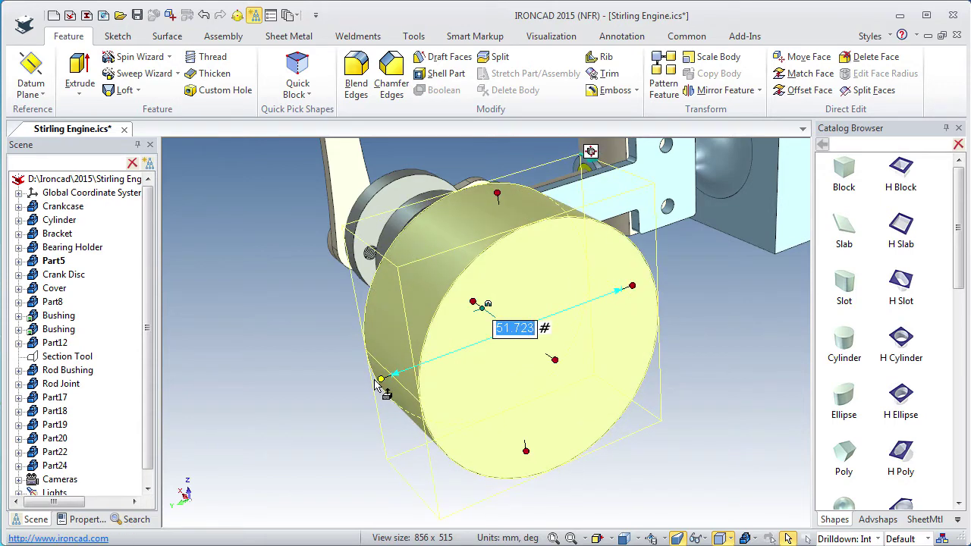
text(55)
key(Return)
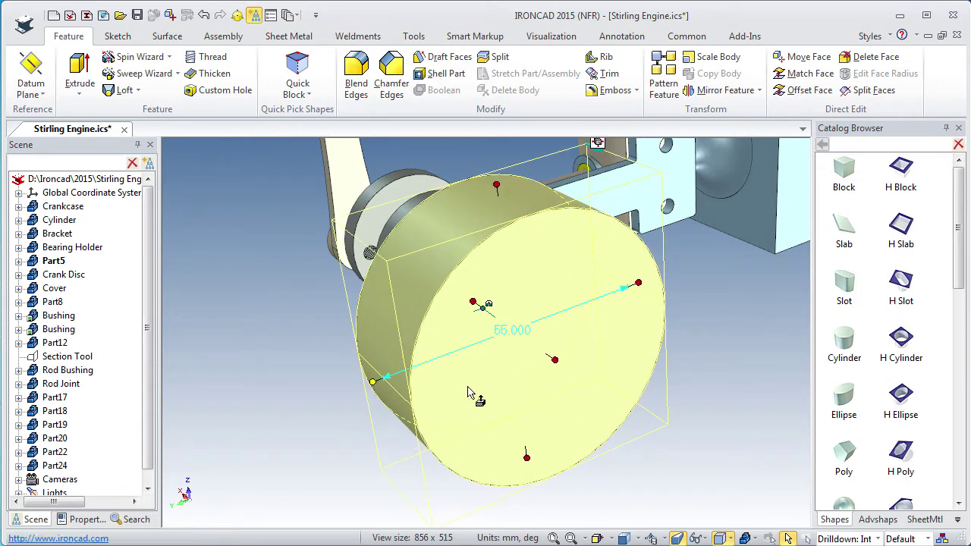
middle_drag(468, 392, 552, 365)
drag(550, 362, 499, 315)
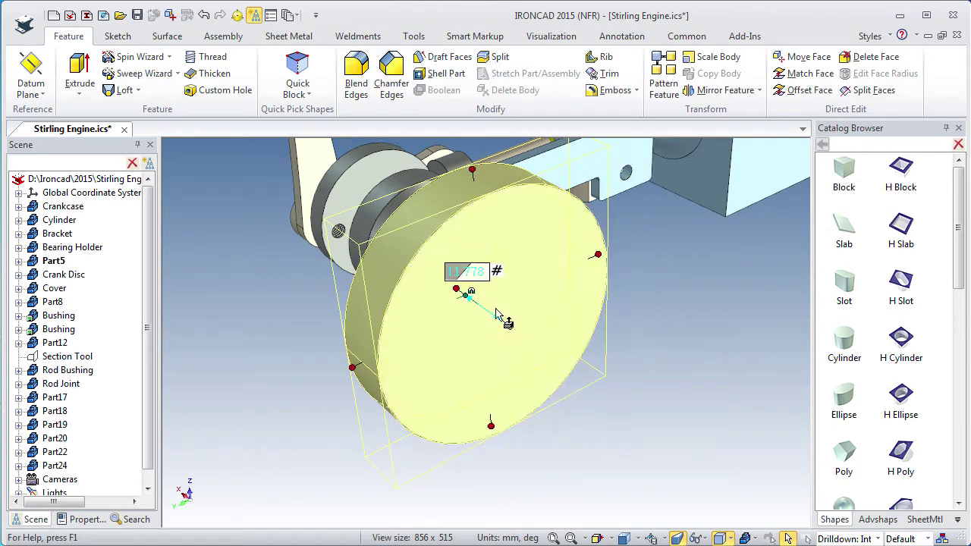
text(10)
key(Return)
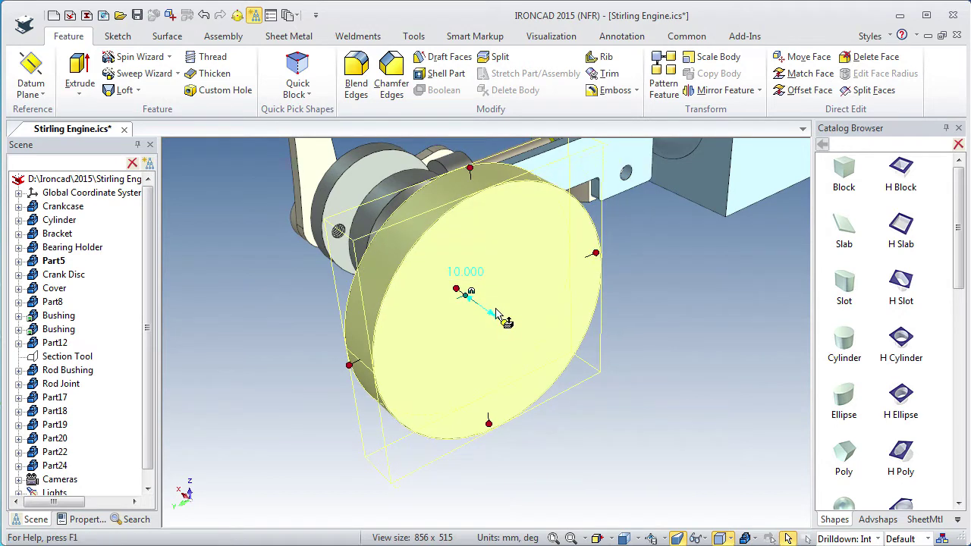
click(629, 327)
Step: Cut a centred circular recess into the disc's outer face with an H Cylinder, 50 mm in diameter and 3 mm deep
middle_drag(487, 357, 497, 337)
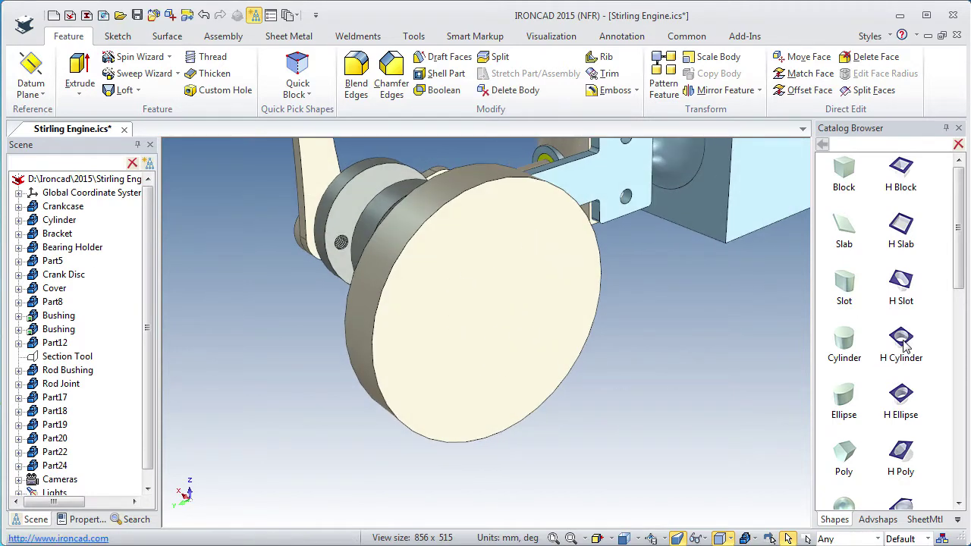
drag(904, 345, 574, 356)
drag(570, 246, 589, 241)
text(50)
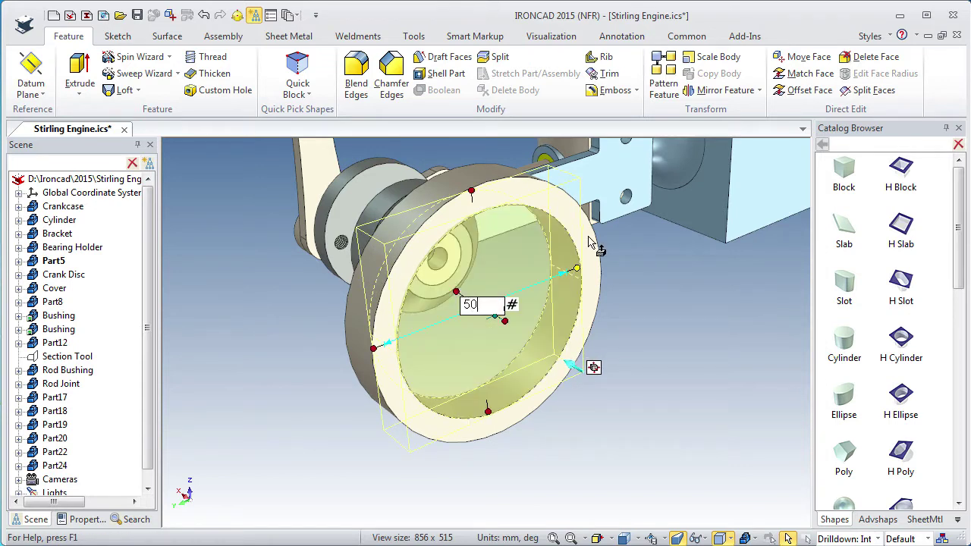
key(Return)
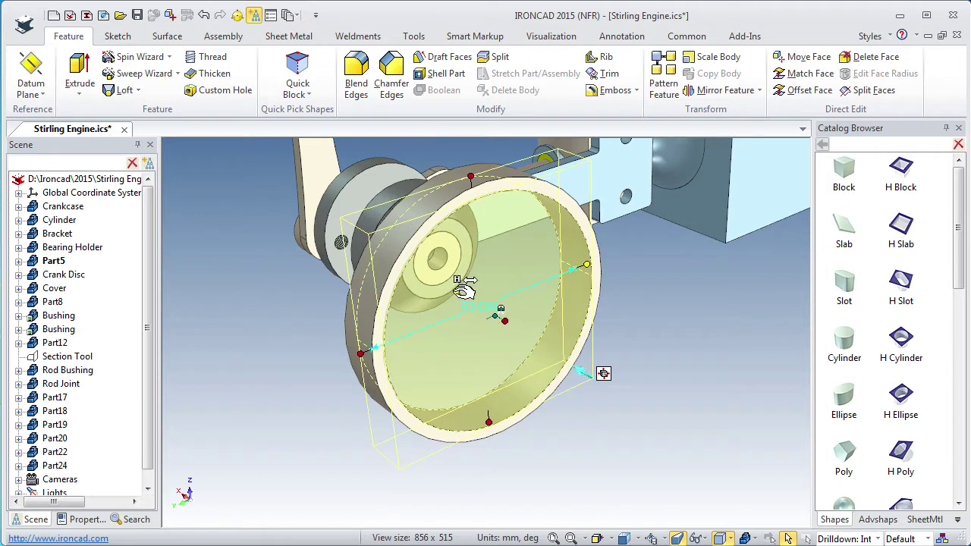
drag(457, 293, 477, 316)
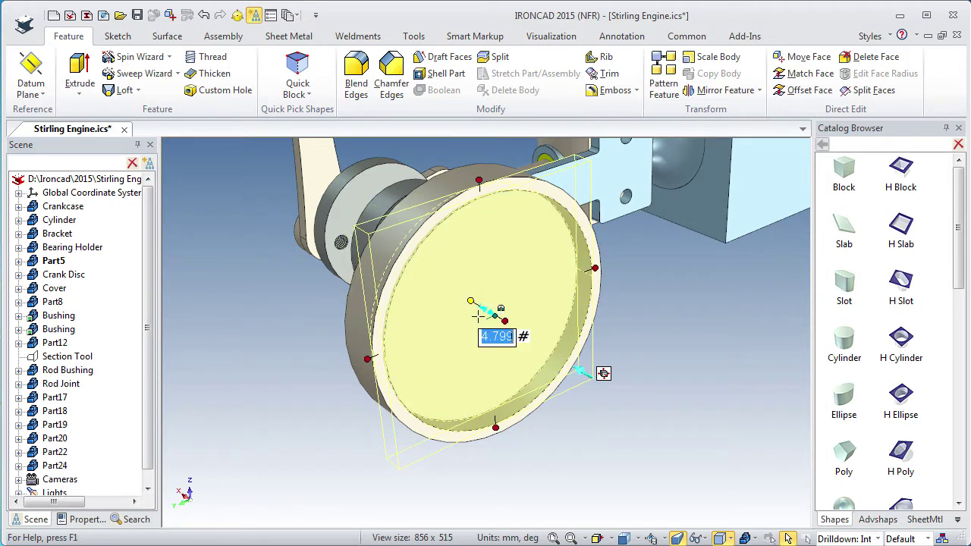
text(3)
key(Return)
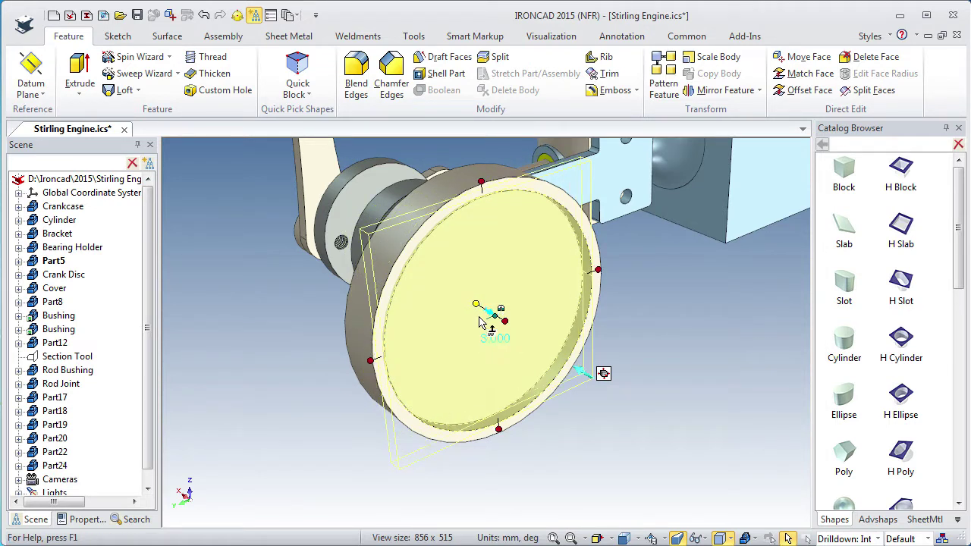
click(696, 363)
Step: Add a 14 mm diameter cylinder at the centre of the recess floor, with its height matched to a point on the disc's rim
middle_drag(503, 380, 513, 381)
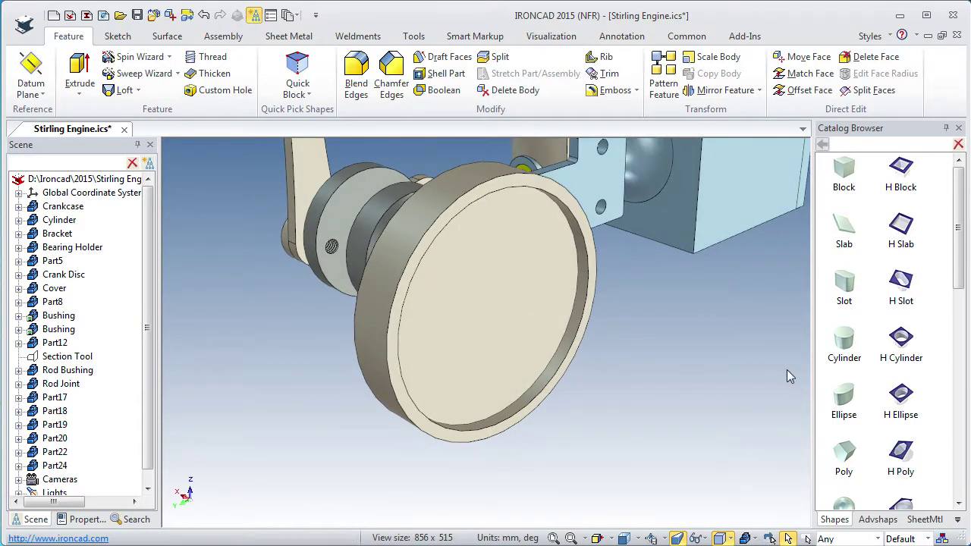
drag(847, 345, 490, 313)
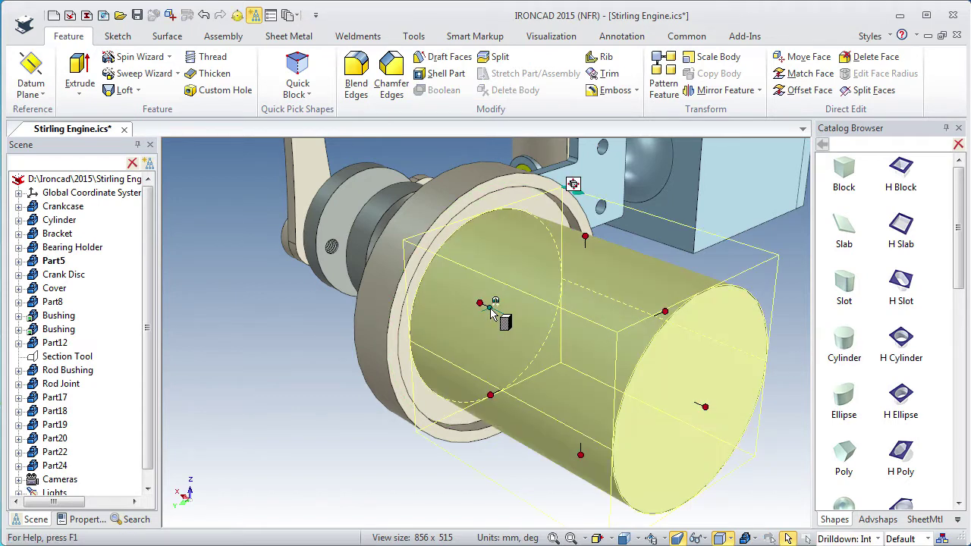
drag(494, 391, 546, 366)
text(14)
key(Return)
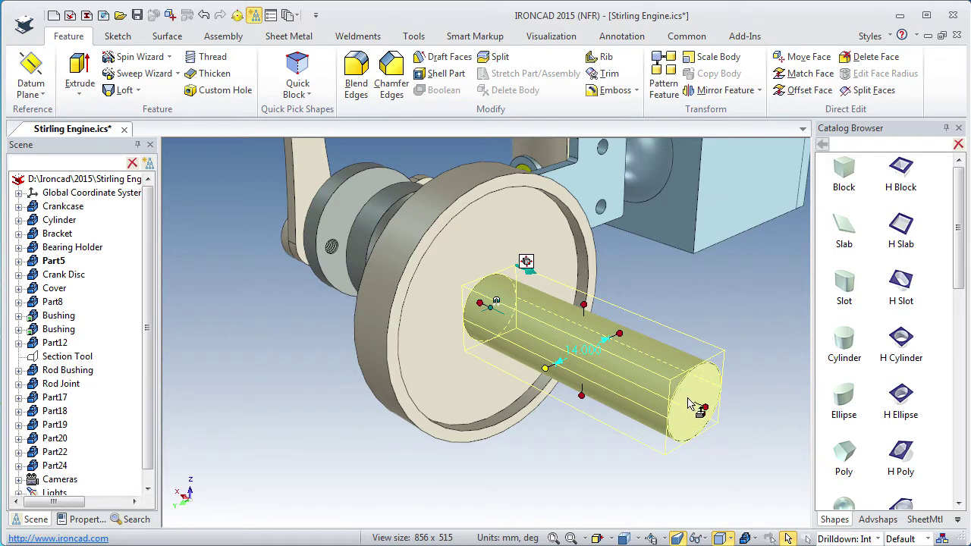
right_click(711, 402)
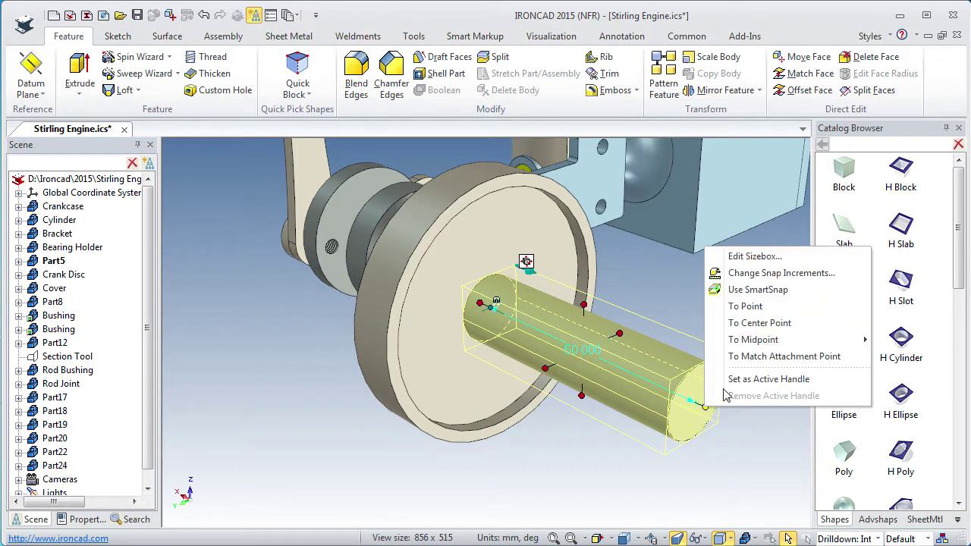
click(745, 306)
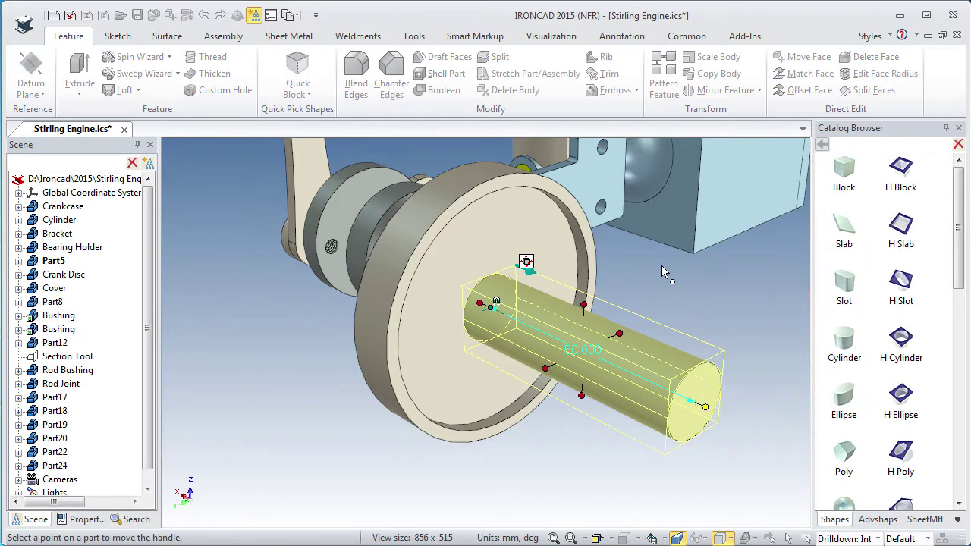
click(587, 239)
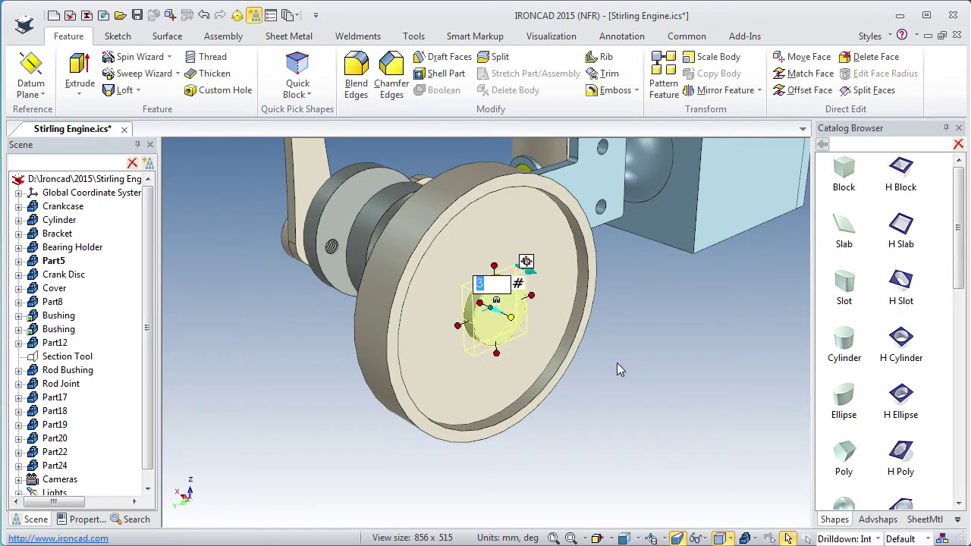
mouse_move(488, 328)
middle_down()
mouse_move(502, 338)
mouse_move(488, 323)
middle_up()
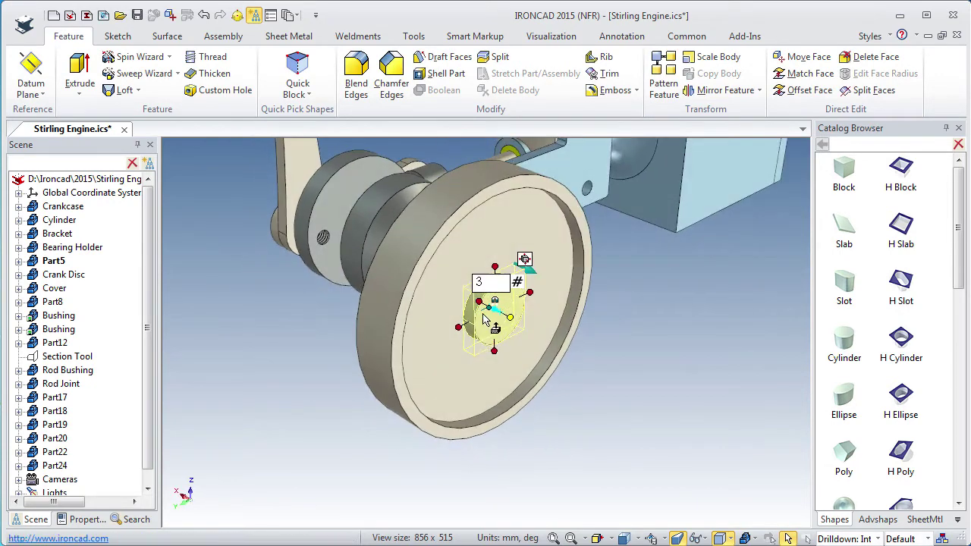
click(593, 374)
Step: Increase the surface smoothness in Part5's rendering properties
ctrl+middle_drag(505, 353, 490, 308)
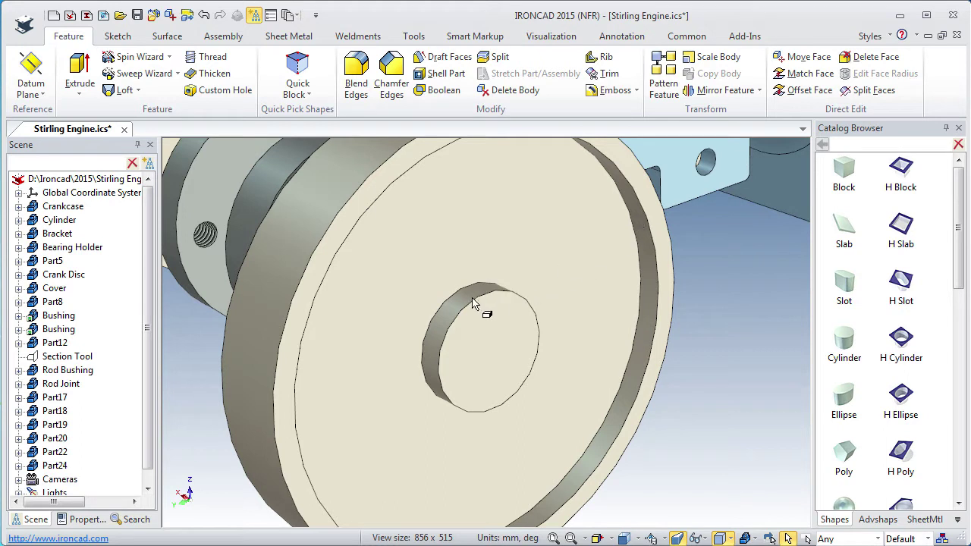
click(472, 376)
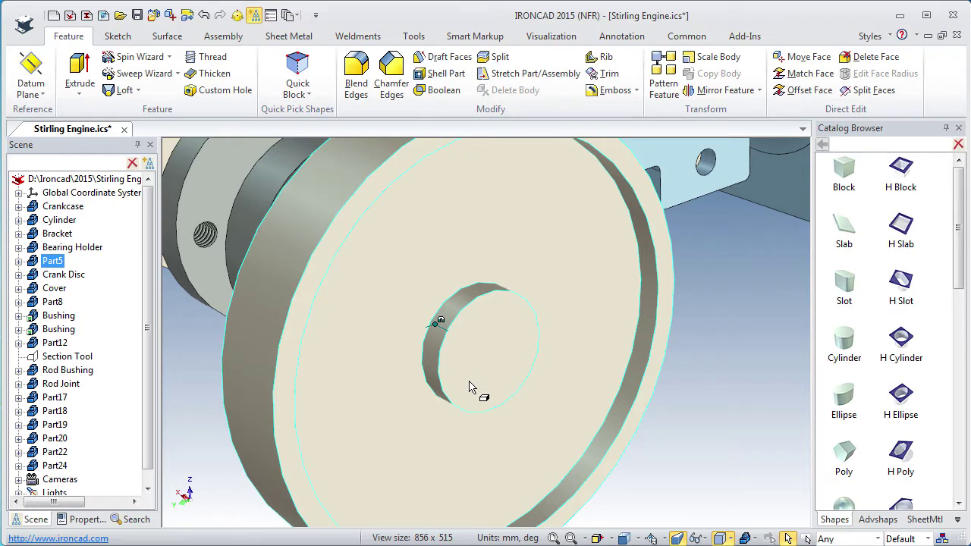
right_click(469, 387)
click(498, 371)
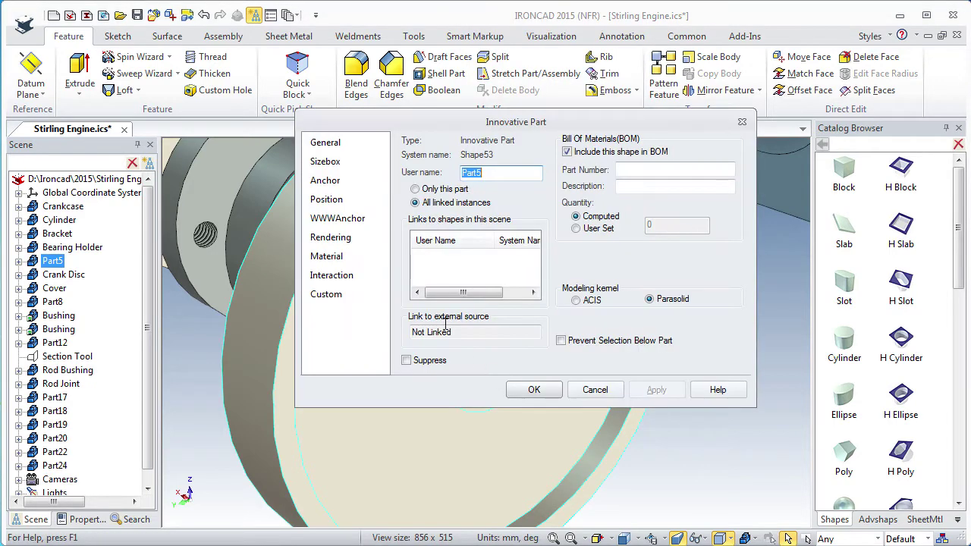
click(338, 241)
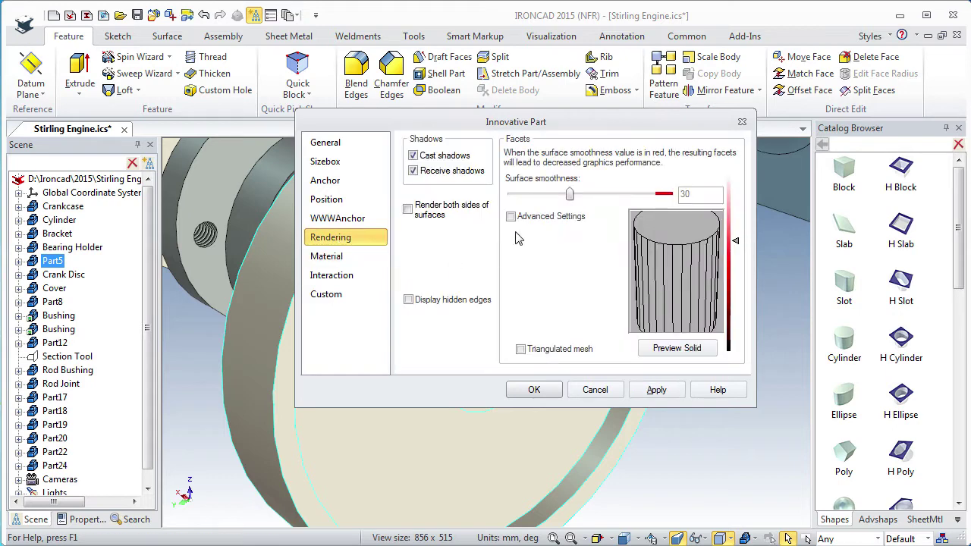
drag(570, 197, 618, 197)
click(539, 387)
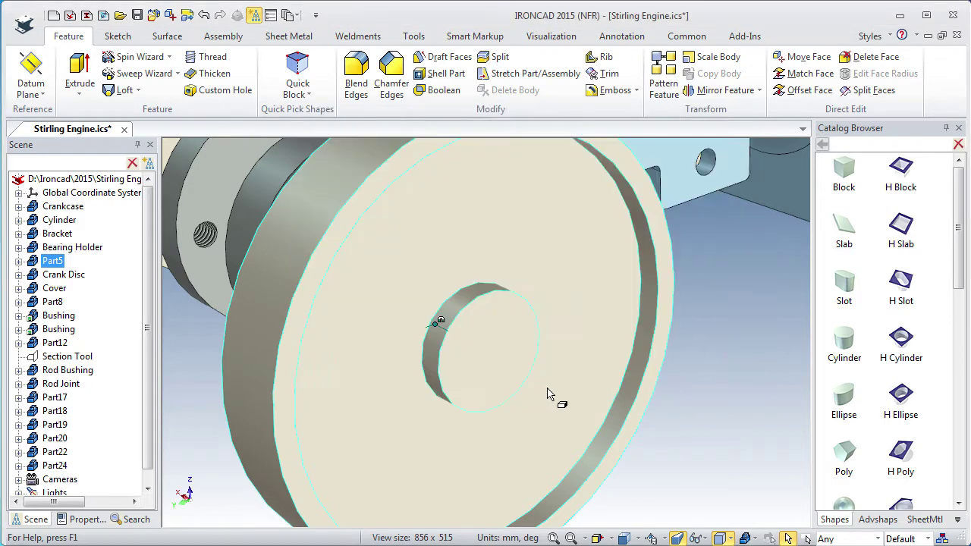
click(712, 382)
Step: Apply a 20-degree neutral plane draft to all faces adjoining the recess floor, using that floor as the neutral plane
mouse_move(504, 345)
middle_down()
mouse_move(517, 348)
mouse_move(502, 407)
mouse_move(504, 356)
middle_up()
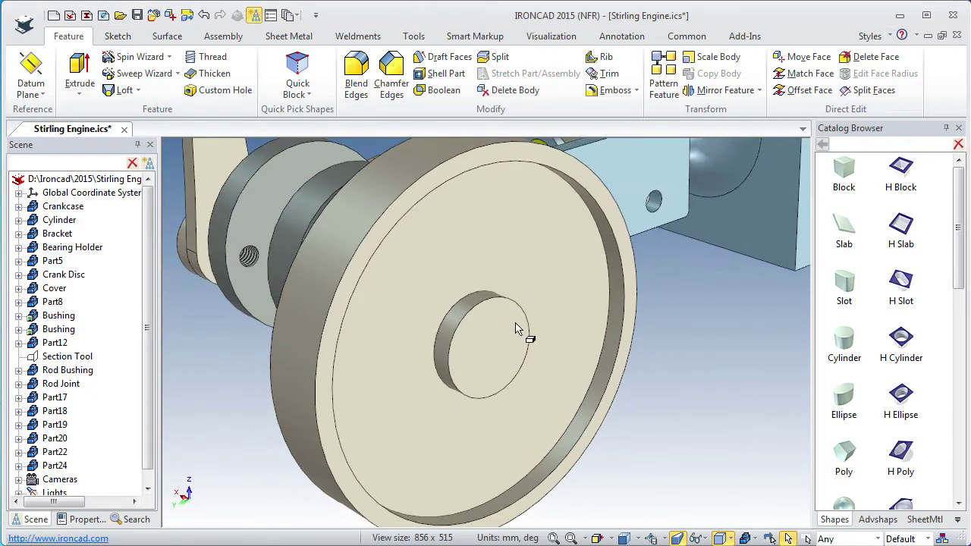
click(440, 58)
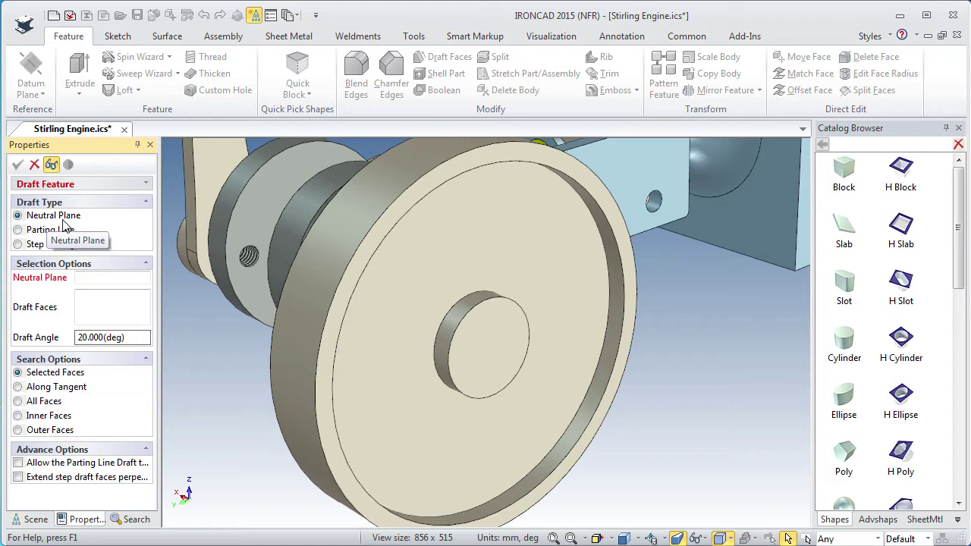
click(473, 252)
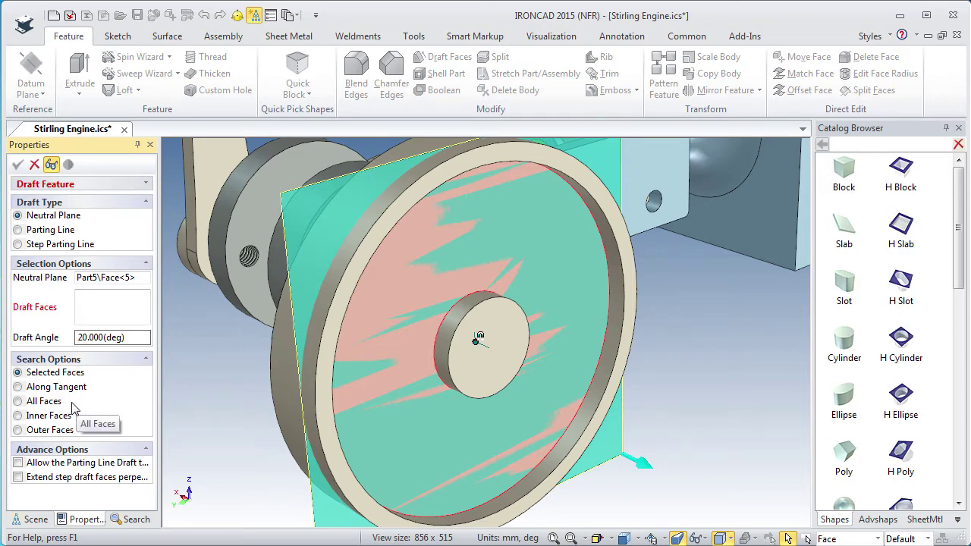
click(17, 404)
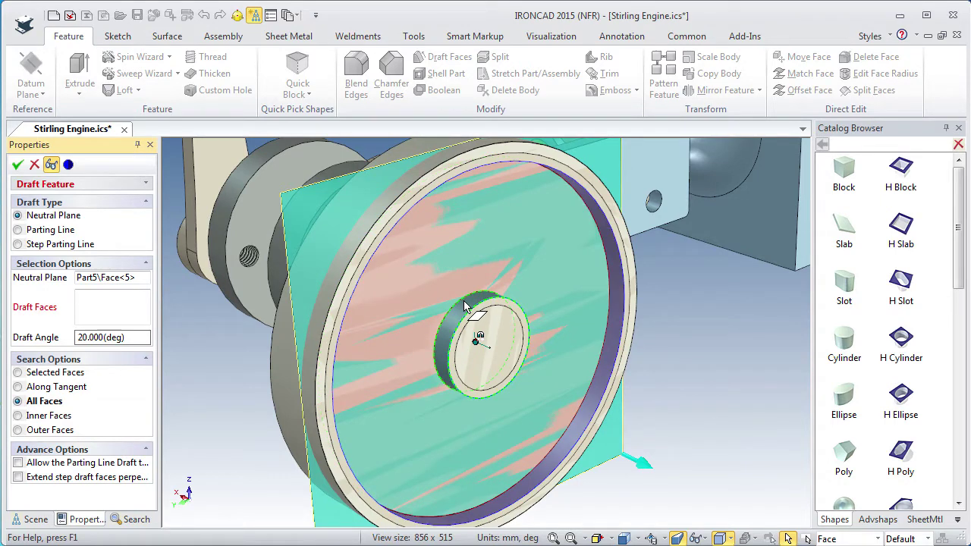
middle_drag(466, 307, 406, 335)
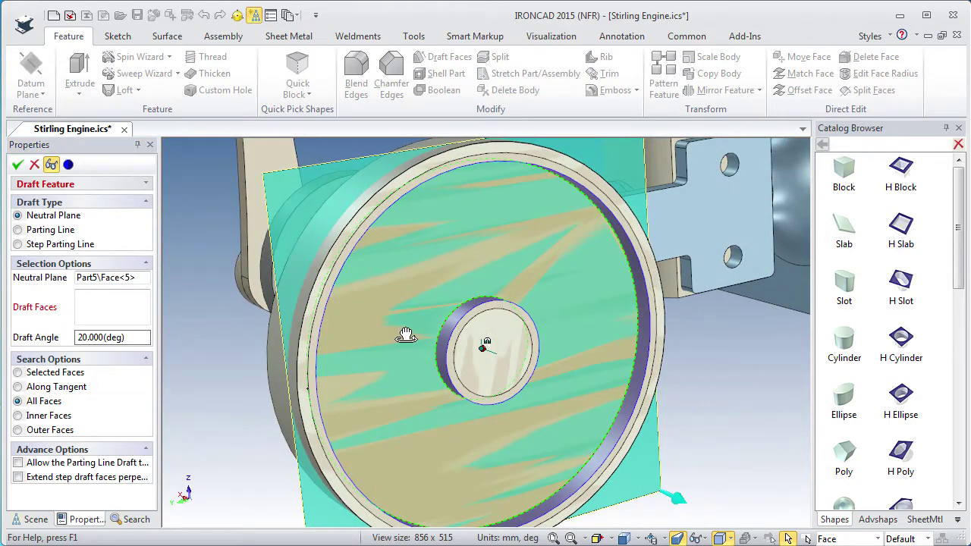
drag(135, 339, 60, 339)
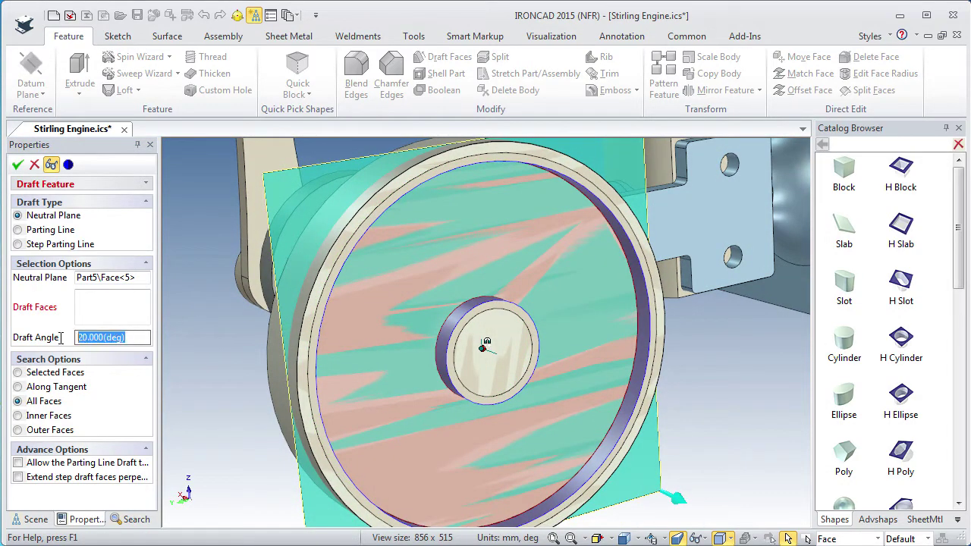
text(20)
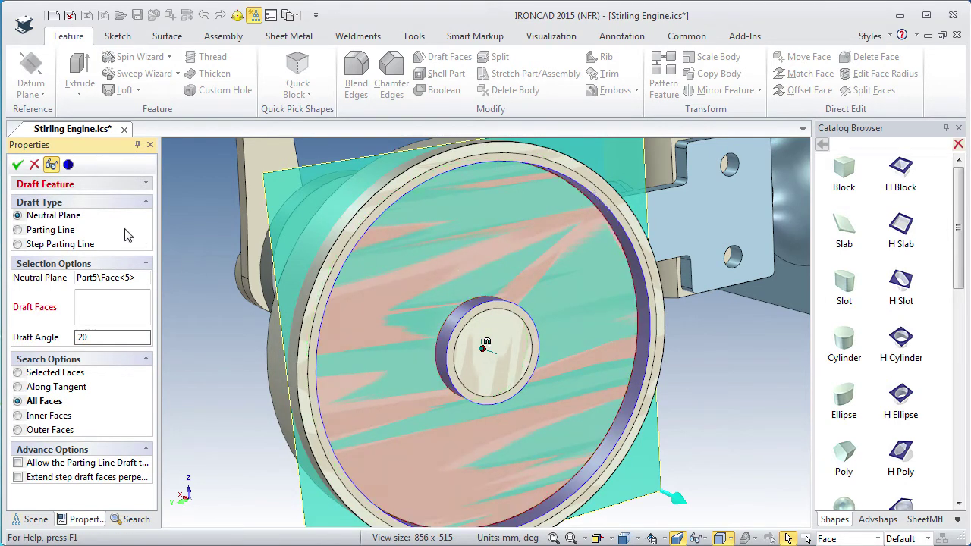
click(18, 164)
Step: Cut a 10 mm diameter hole in the recess floor between the central boss and rim, 7 mm deep to the disc's back face
middle_drag(296, 377, 289, 359)
middle_drag(445, 368, 386, 390)
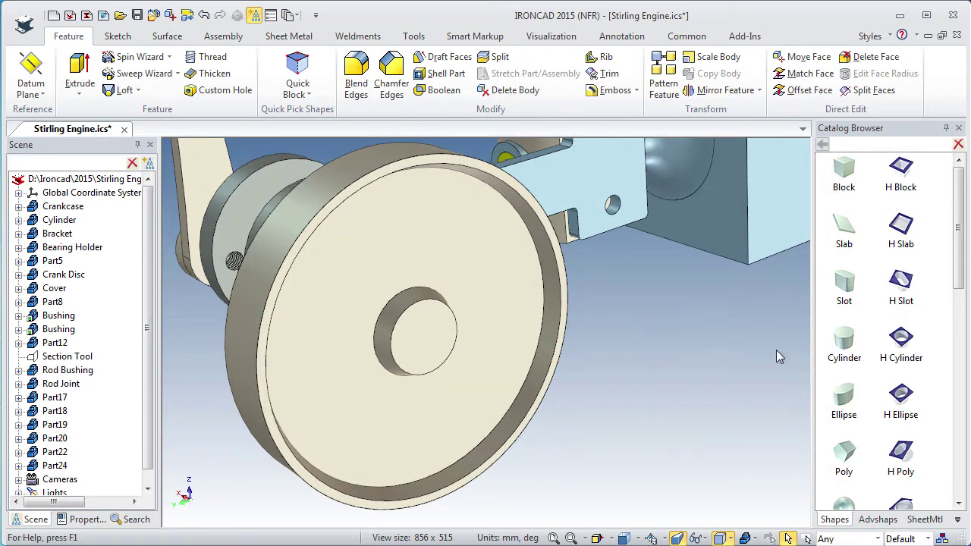
drag(900, 341, 396, 227)
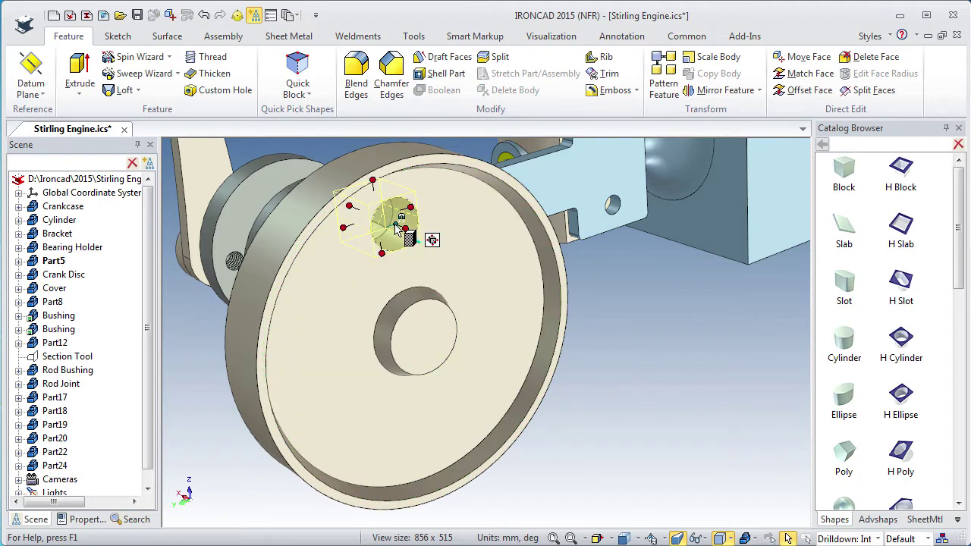
middle_drag(408, 241, 389, 277)
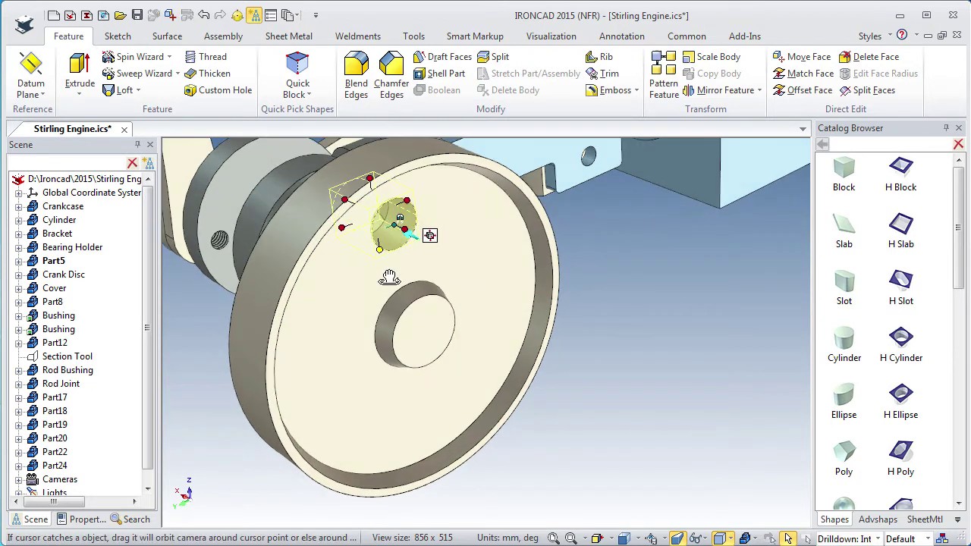
click(404, 184)
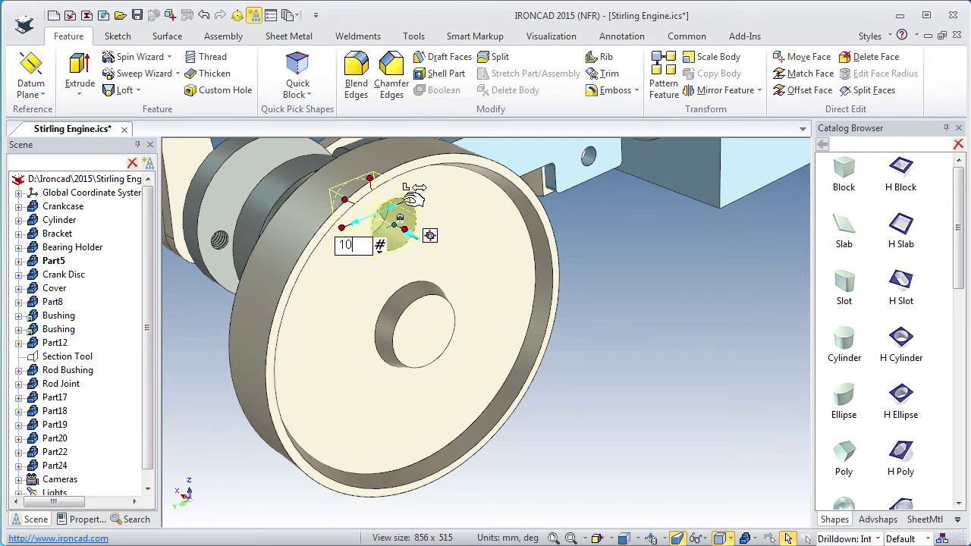
key(Return)
mouse_move(336, 297)
middle_down()
mouse_move(336, 311)
mouse_move(460, 407)
mouse_move(336, 314)
mouse_move(342, 303)
middle_up()
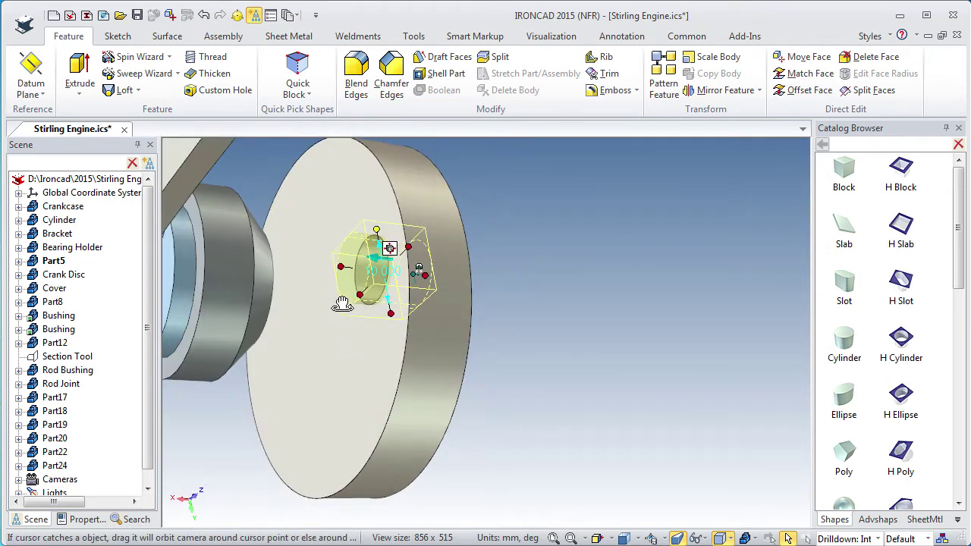
drag(340, 266, 341, 202)
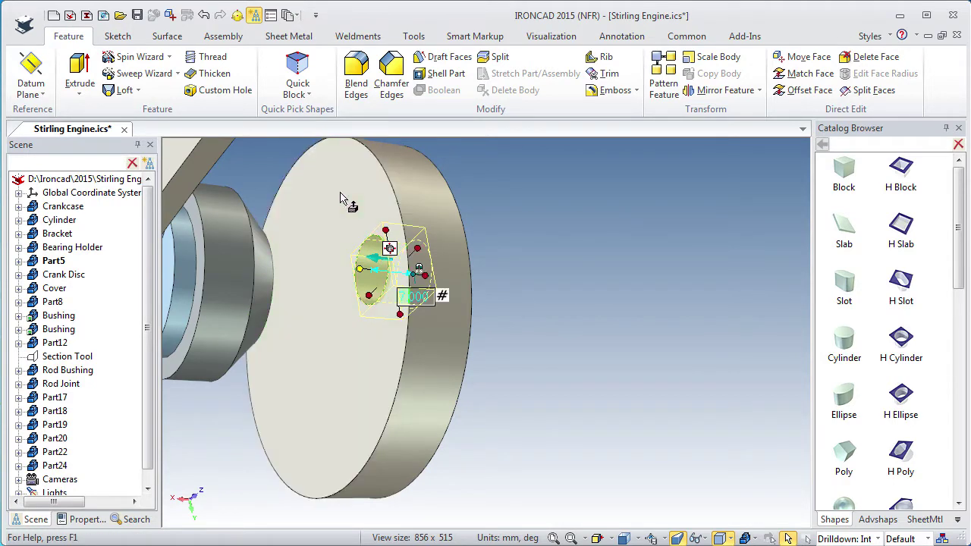
Step: Move the 10 mm hole so it is centred on the disc's central boss, using the TriBall
middle_drag(500, 379, 493, 402)
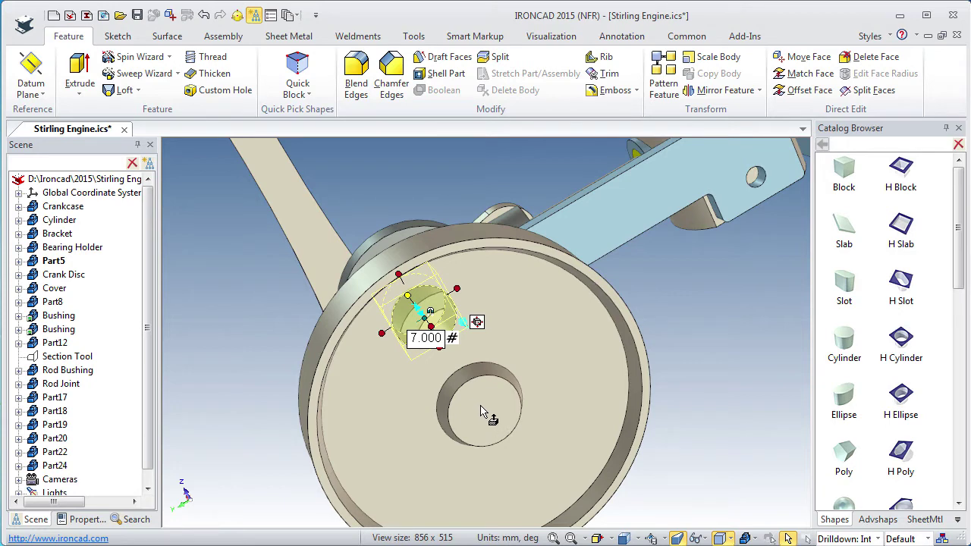
key(F10)
mouse_move(459, 401)
middle_down()
mouse_move(475, 410)
mouse_move(471, 390)
middle_up()
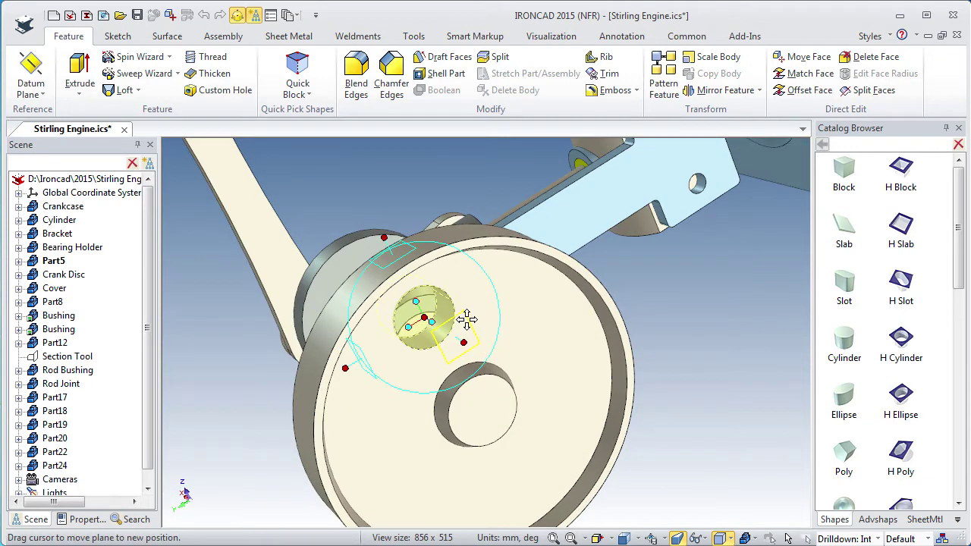
right_click(468, 321)
click(507, 415)
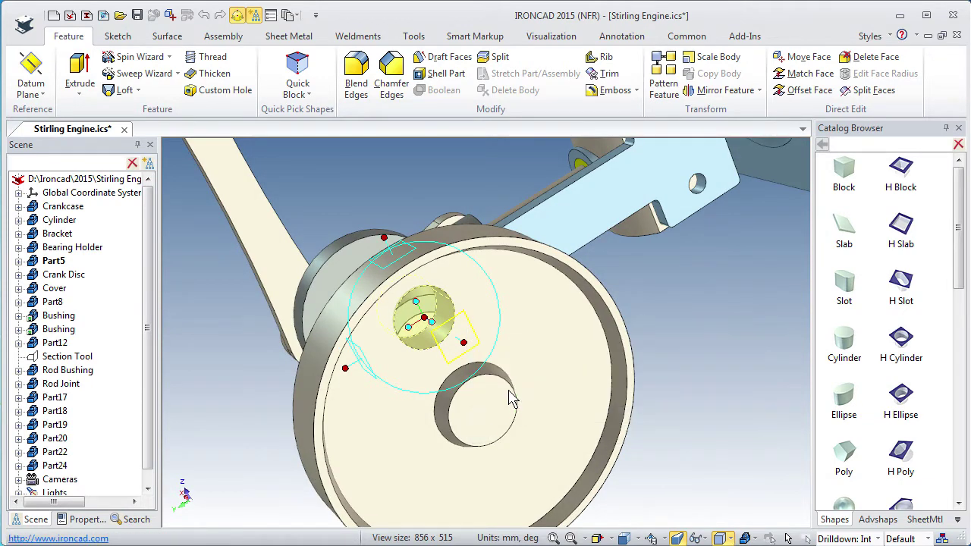
click(511, 394)
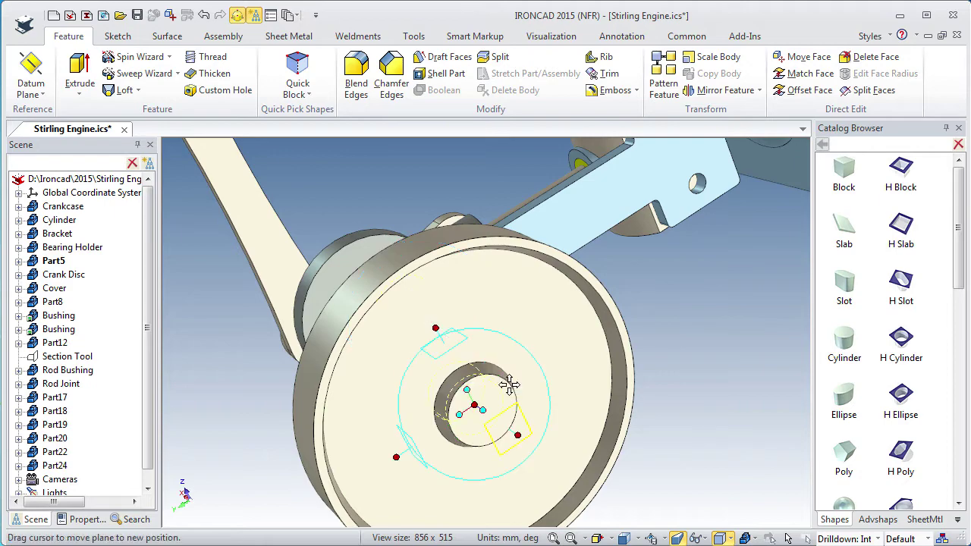
Step: Move the hole 17 mm straight up from the boss's centre towards the rim with the TriBall
middle_drag(509, 385, 553, 356)
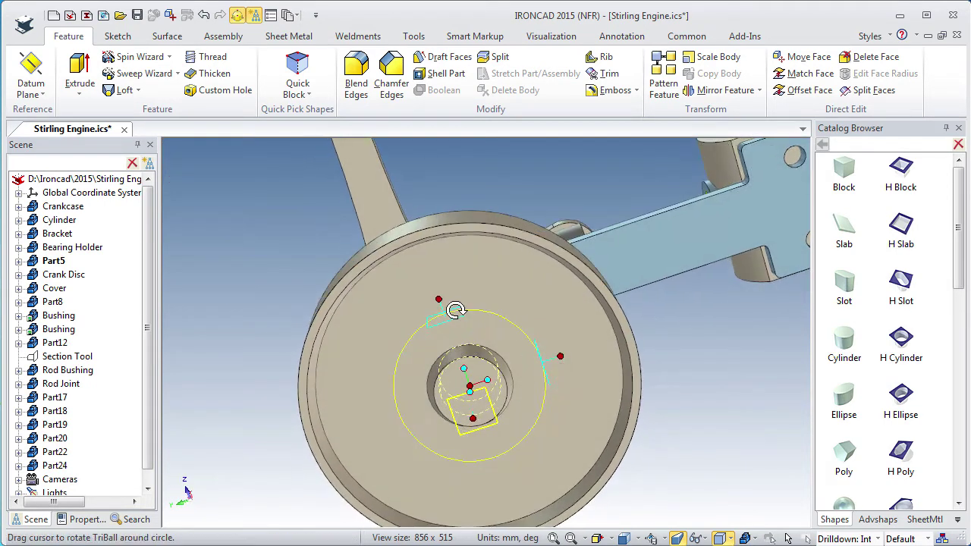
middle_drag(455, 310, 499, 288)
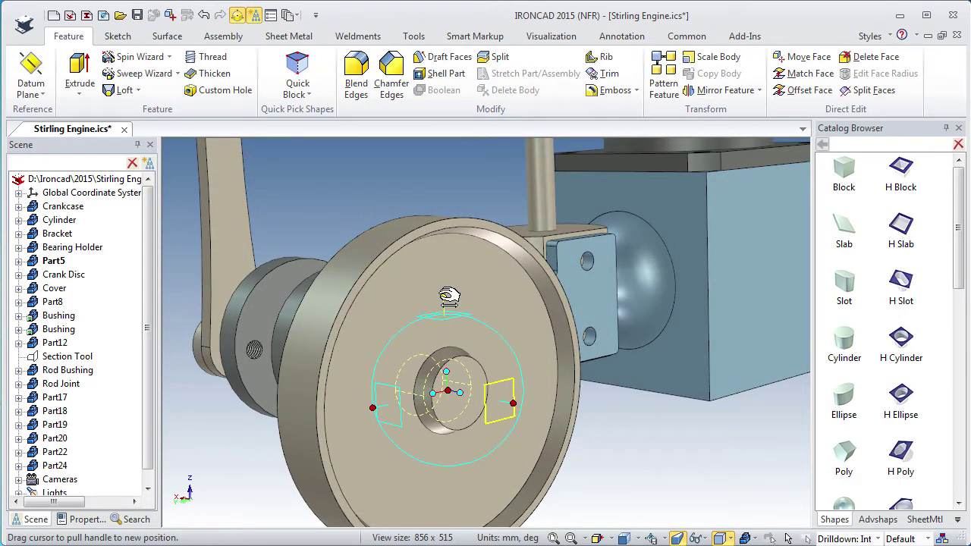
drag(449, 295, 438, 190)
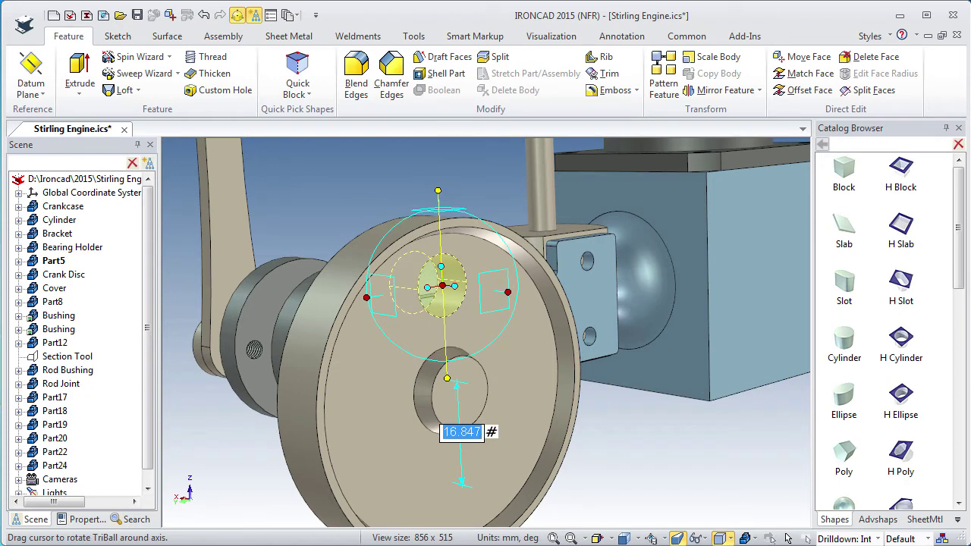
text(17)
key(Return)
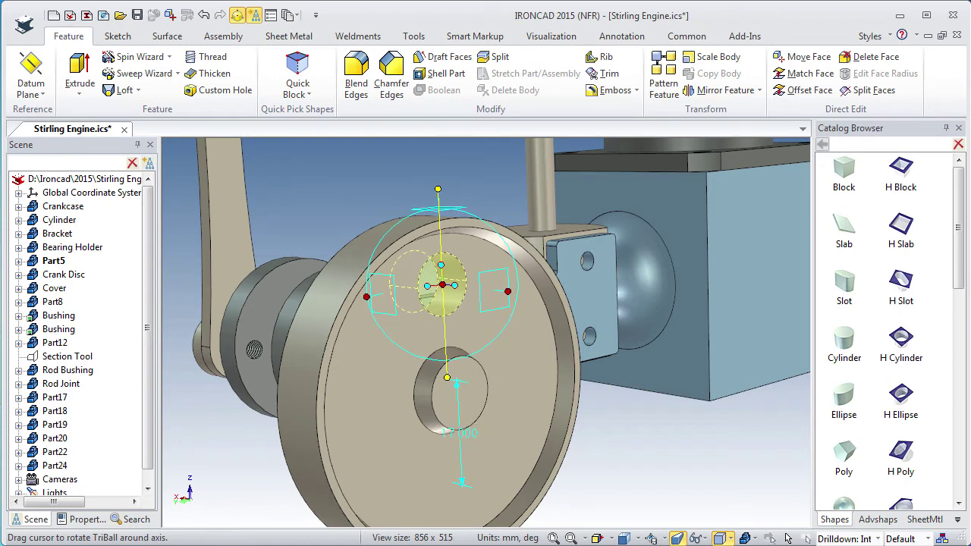
key(F10)
Step: Set up an evenly spaced circular pattern of the hole around the central boss's axis with a count of 6
middle_drag(412, 324, 398, 345)
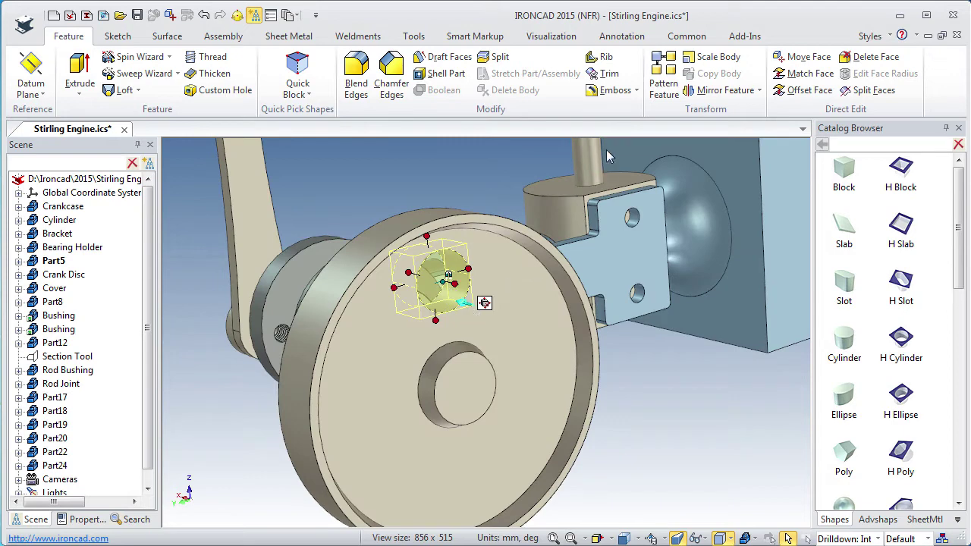
click(666, 71)
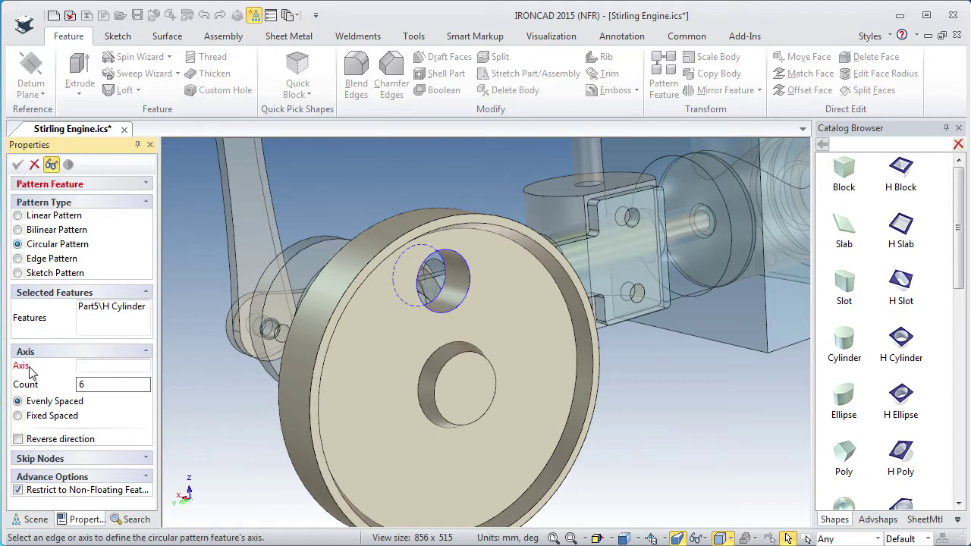
click(465, 391)
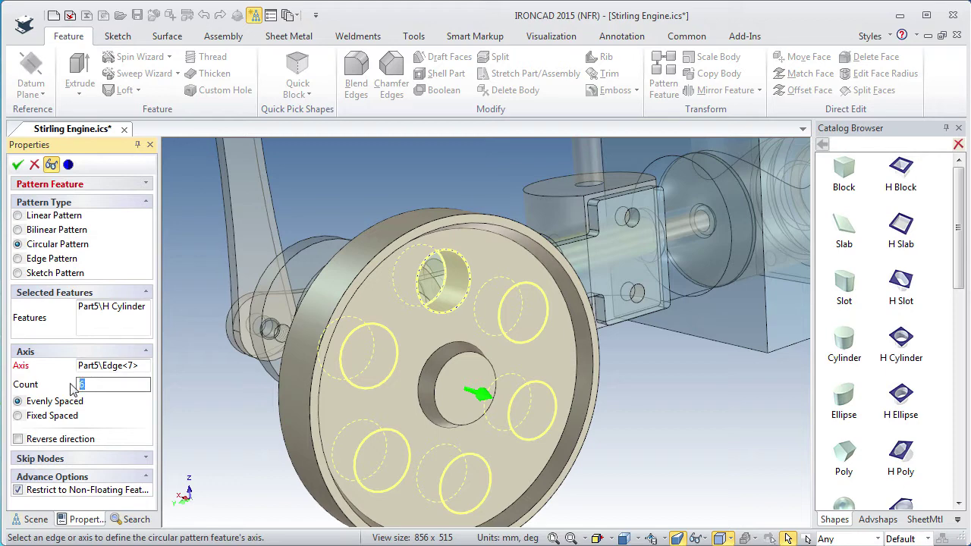
text(4)
key(Tab)
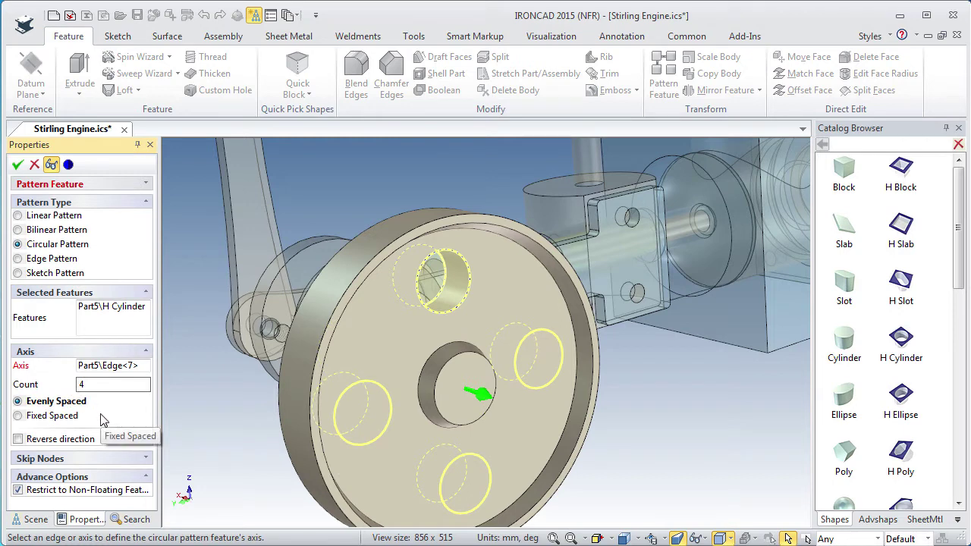
key(shift+Tab)
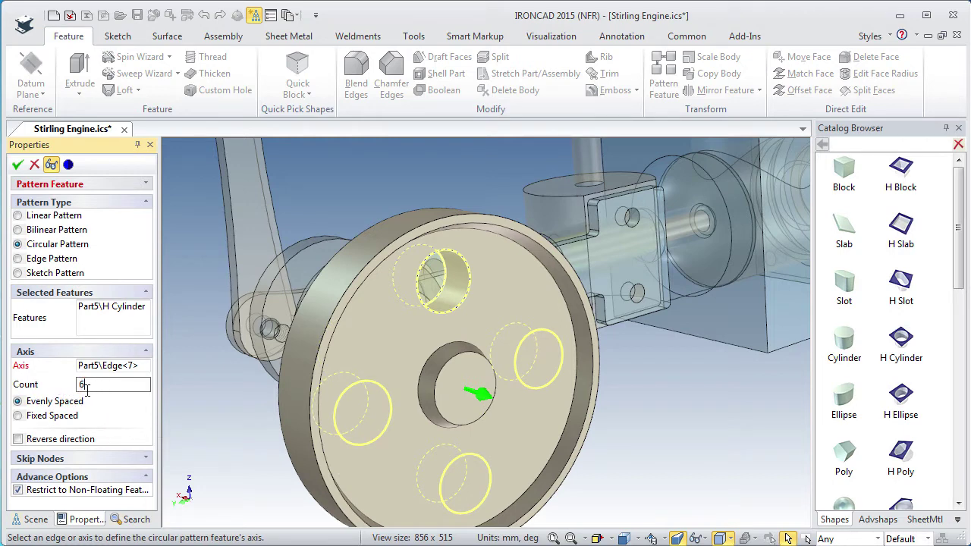
key(Tab)
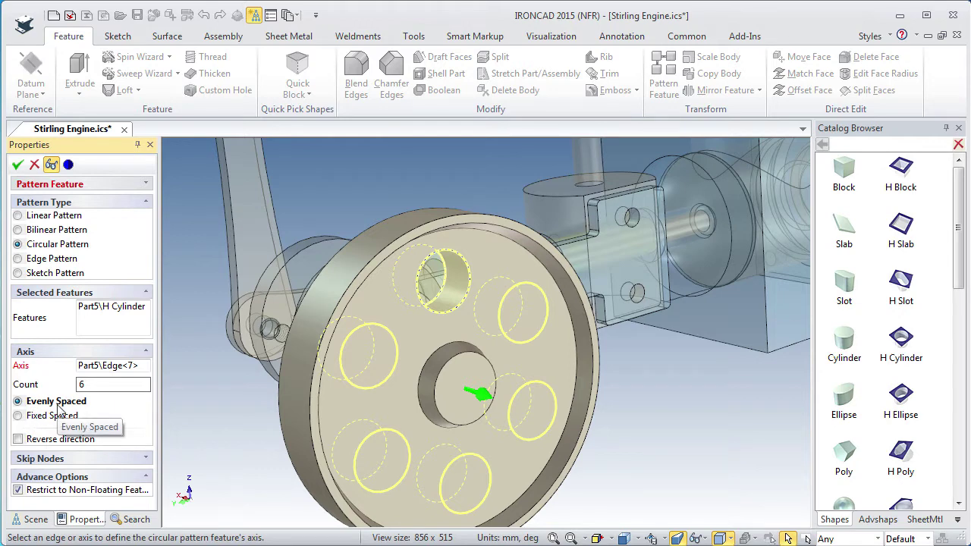
Step: Try fixed spacing at a 60-degree angle for the circular hole pattern
click(19, 417)
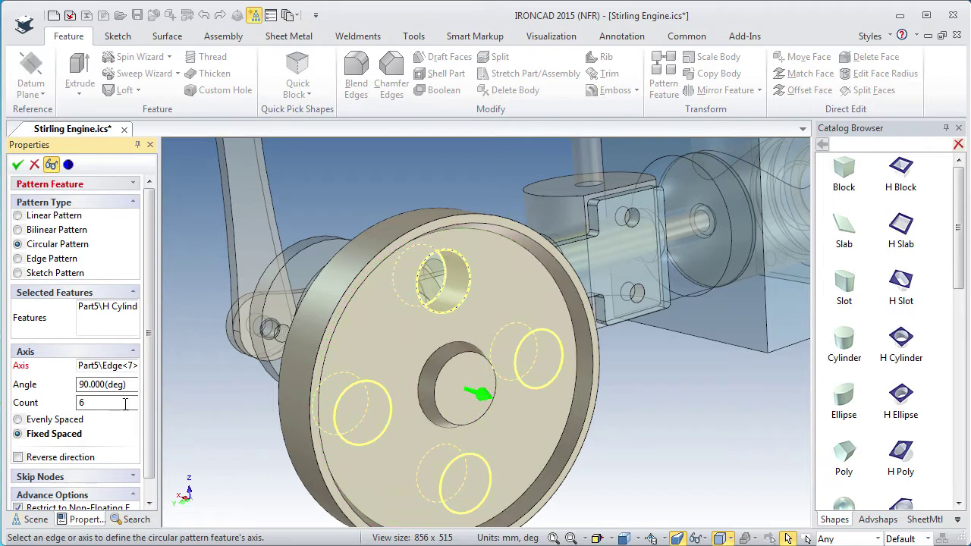
drag(130, 387, 63, 386)
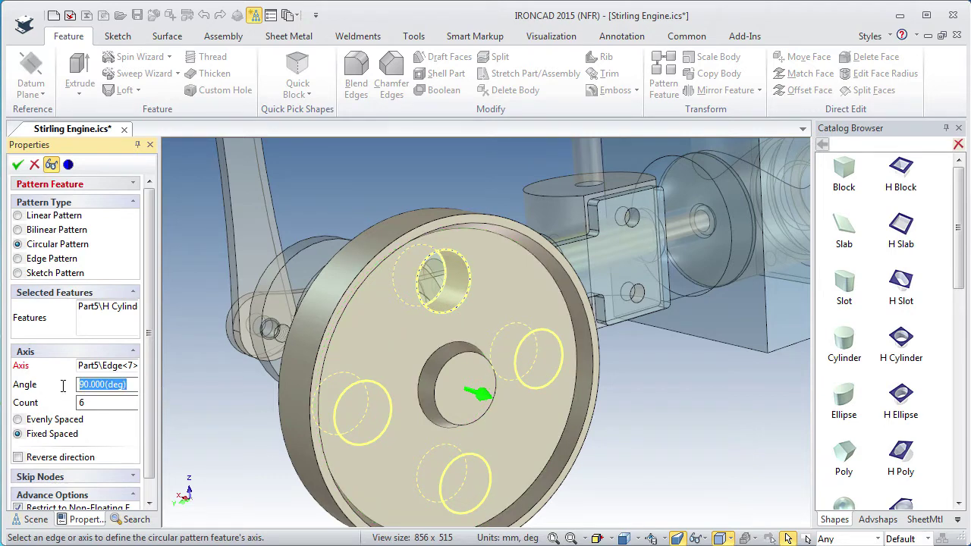
text(60)
key(Tab)
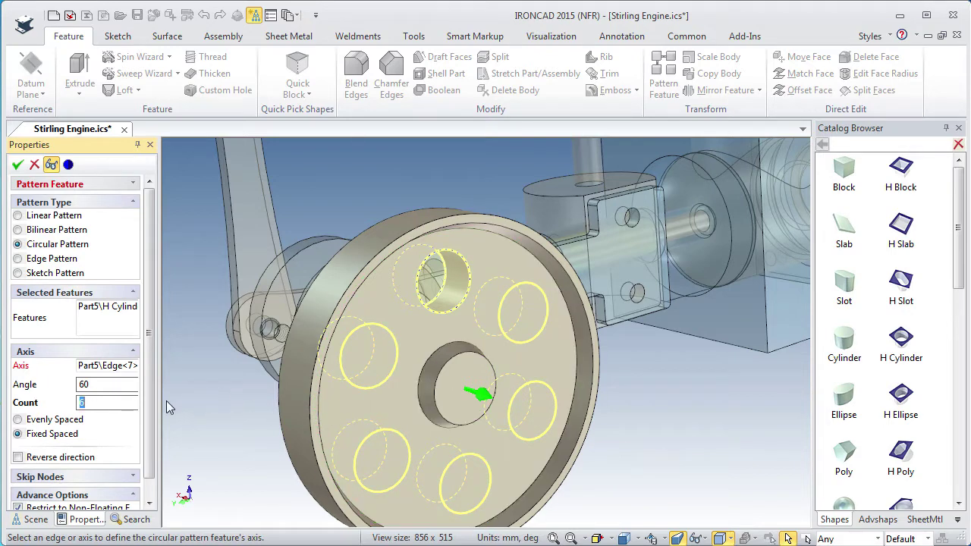
drag(108, 384, 59, 387)
Step: Use even spacing for the six-hole circular pattern and apply it
click(17, 422)
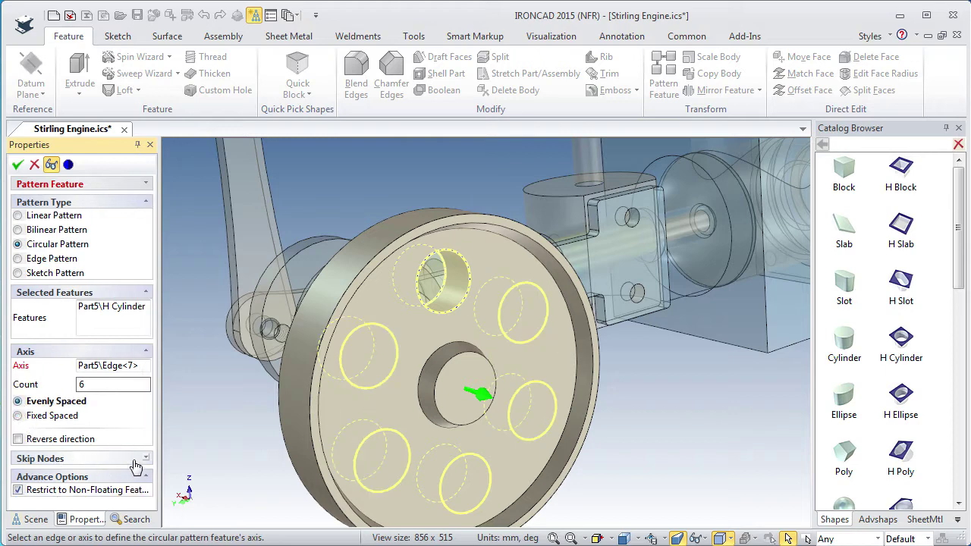
click(16, 167)
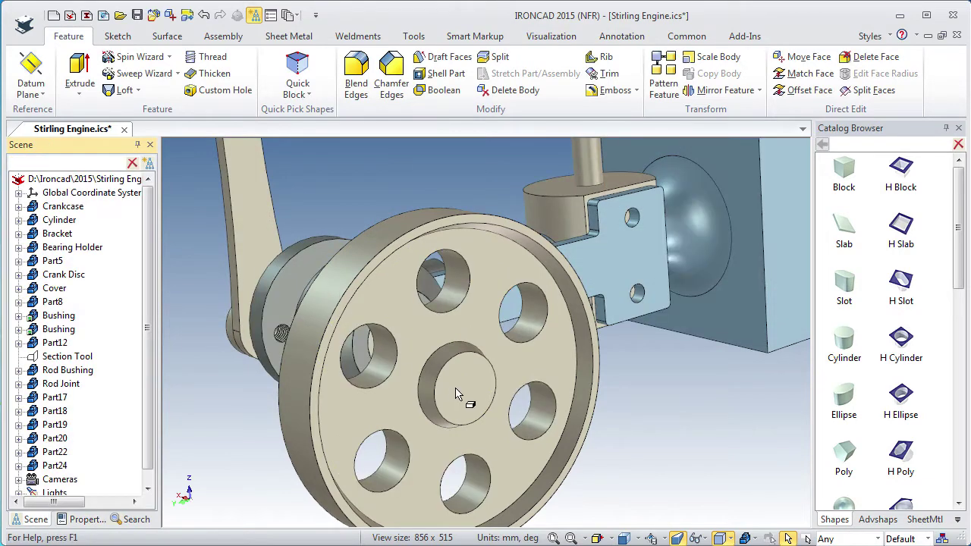
Step: Set up a constant 1 mm edge blend on the recess floor and the central boss's end face
middle_drag(455, 395, 439, 350)
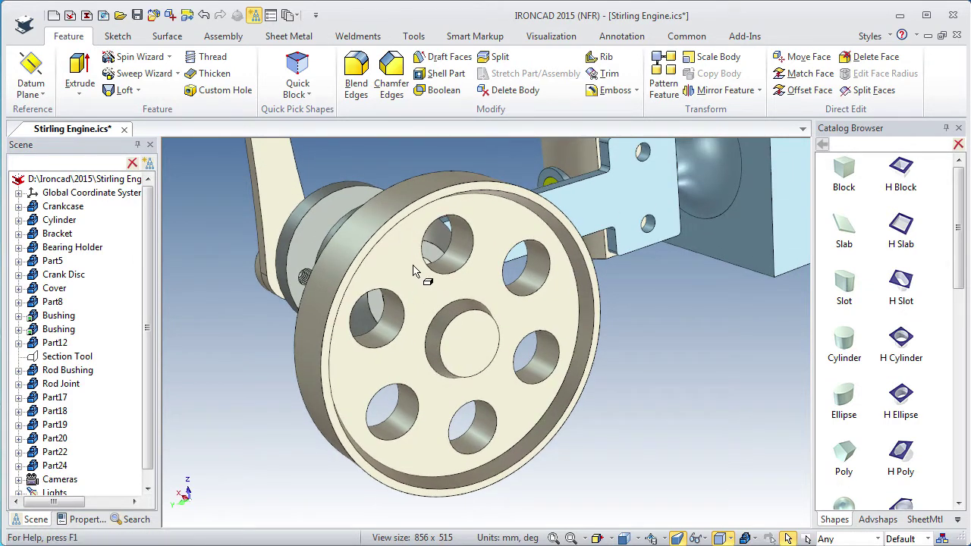
click(358, 69)
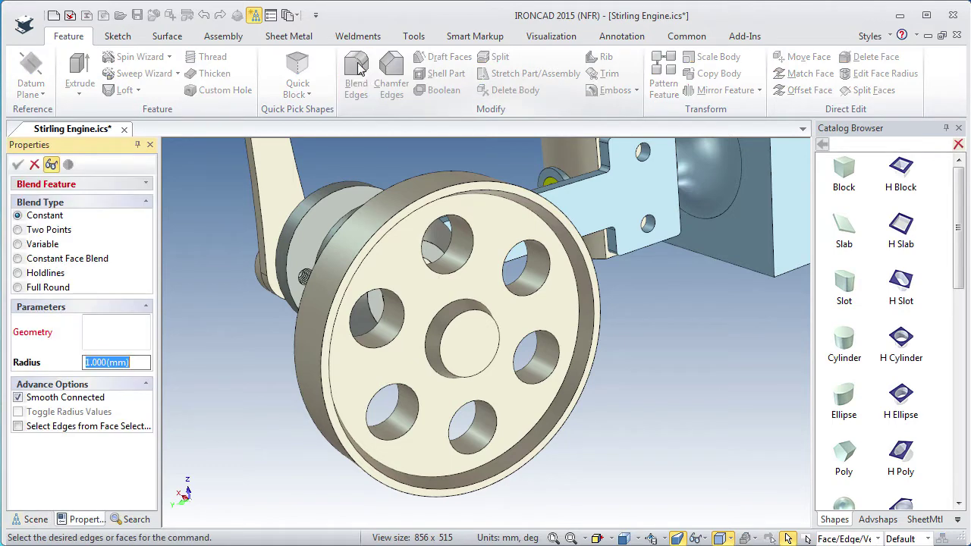
click(417, 290)
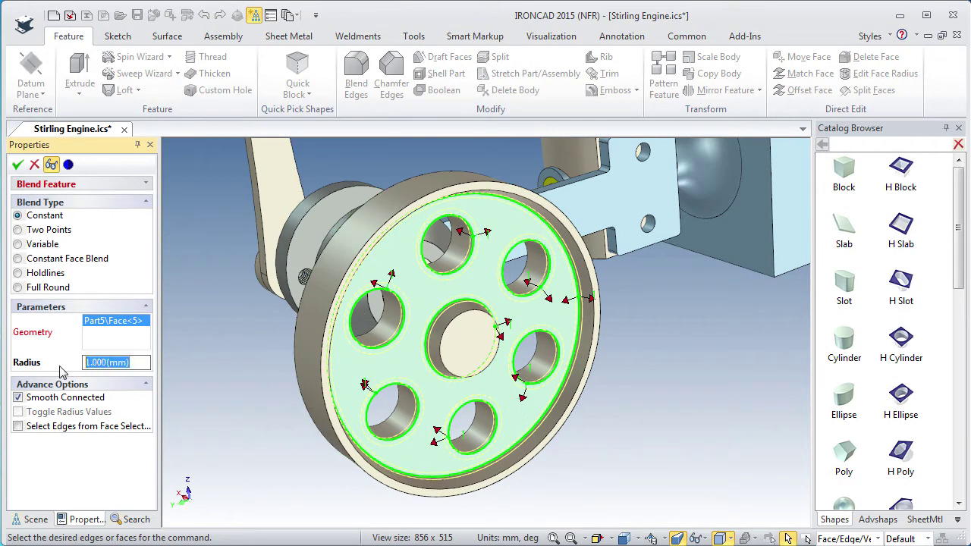
text(1)
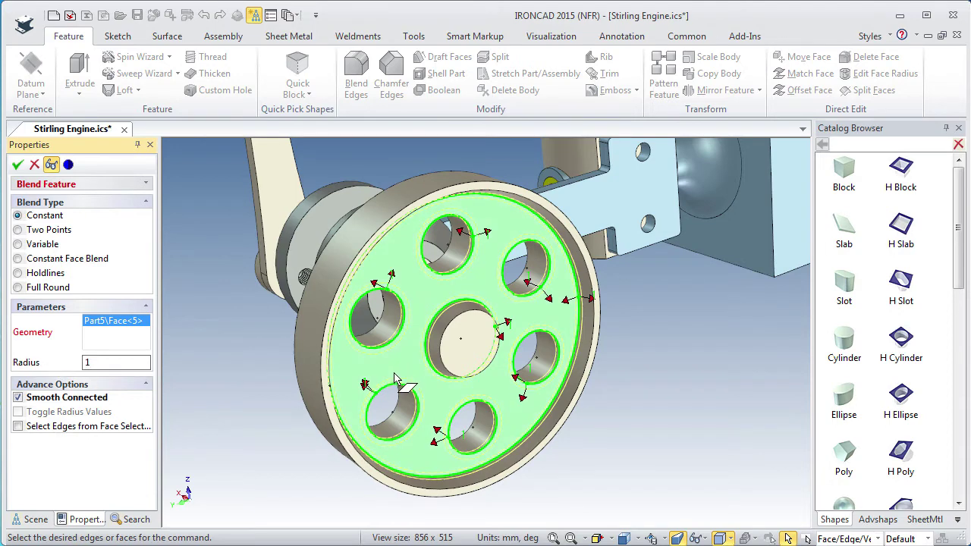
middle_drag(406, 382, 411, 354)
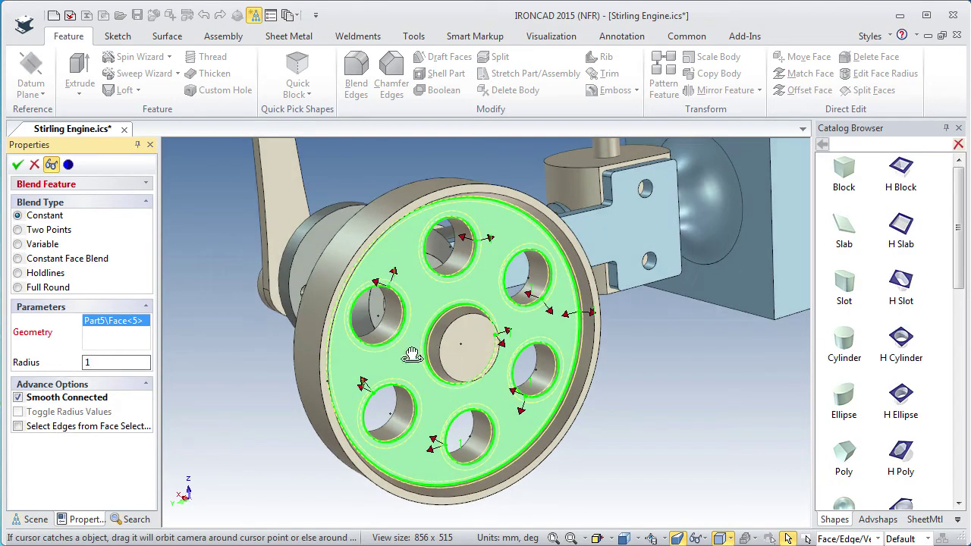
click(459, 352)
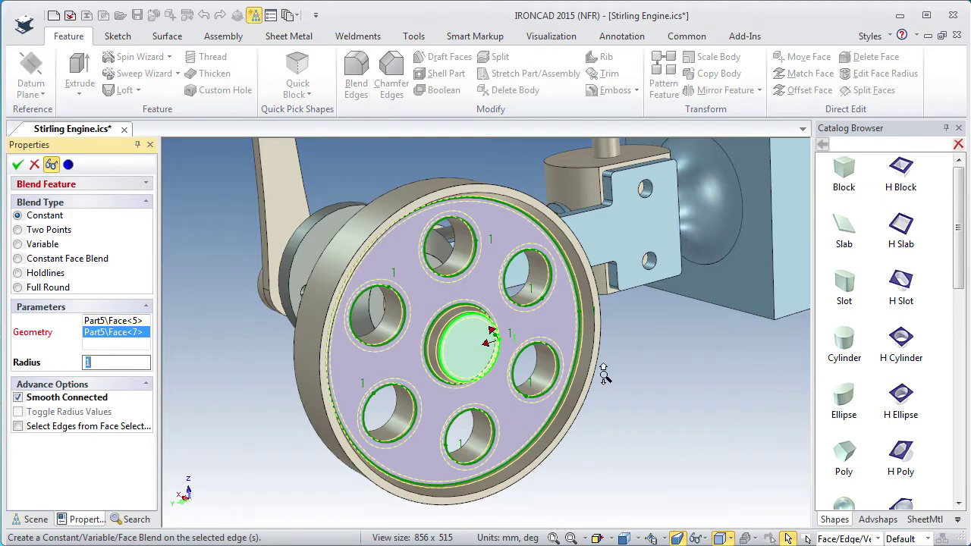
Step: Add the rim's front face and the disc's outer cylindrical face to the 1 mm blend and apply it
ctrl+middle_drag(602, 367, 526, 341)
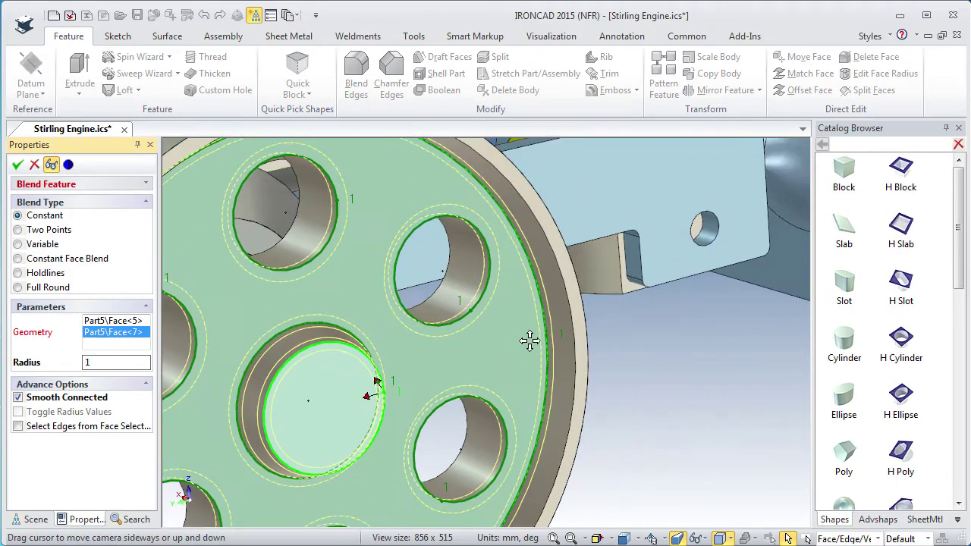
click(578, 317)
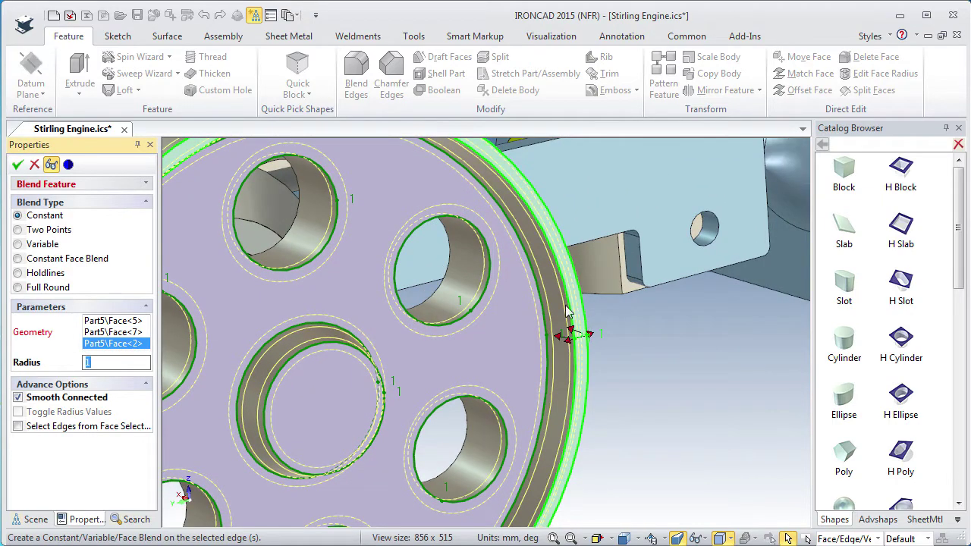
ctrl+middle_drag(466, 341, 395, 347)
scroll(396, 347, down, 5)
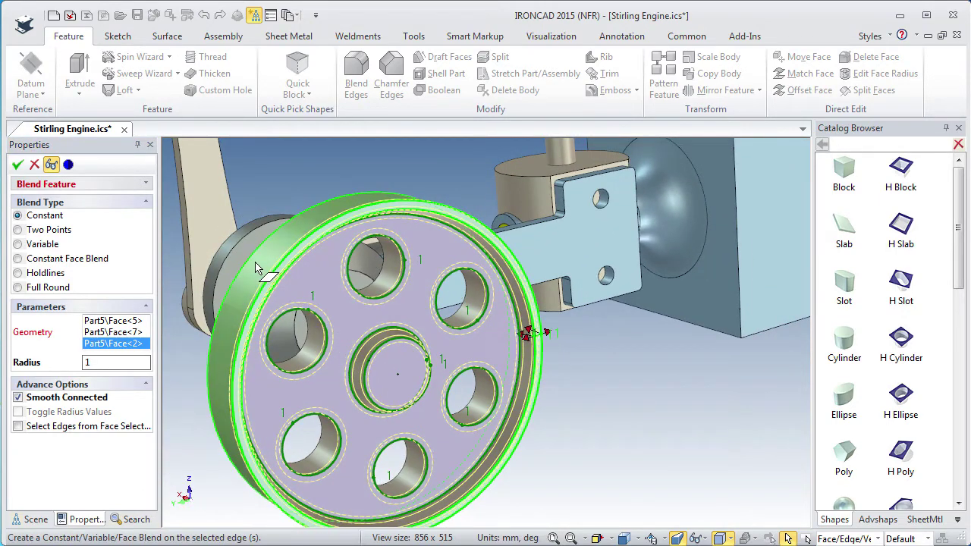
click(267, 288)
mouse_move(311, 326)
middle_down()
mouse_move(346, 333)
mouse_move(312, 326)
middle_up()
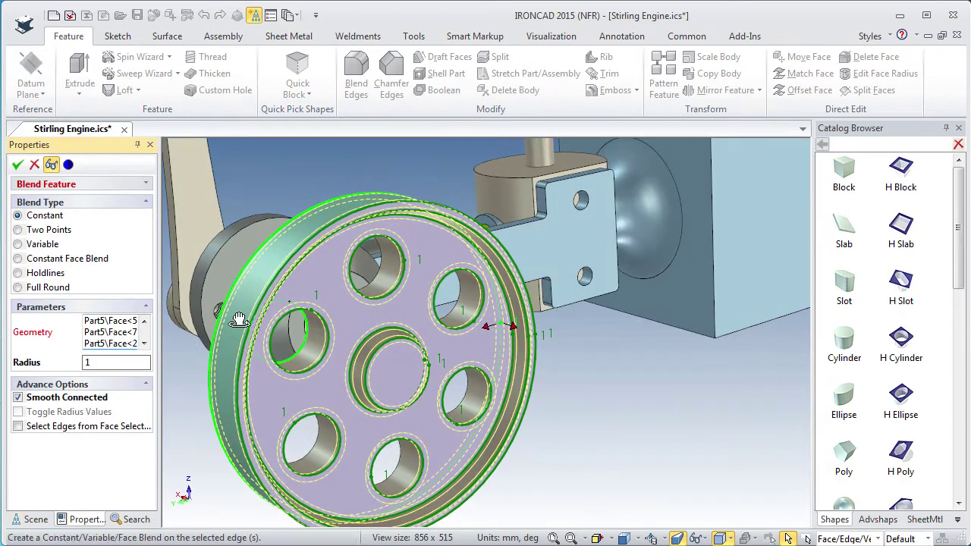
click(18, 164)
Step: Inspect the disc's back side, and select Part5 and expand its feature history
scroll(433, 438, down, 2)
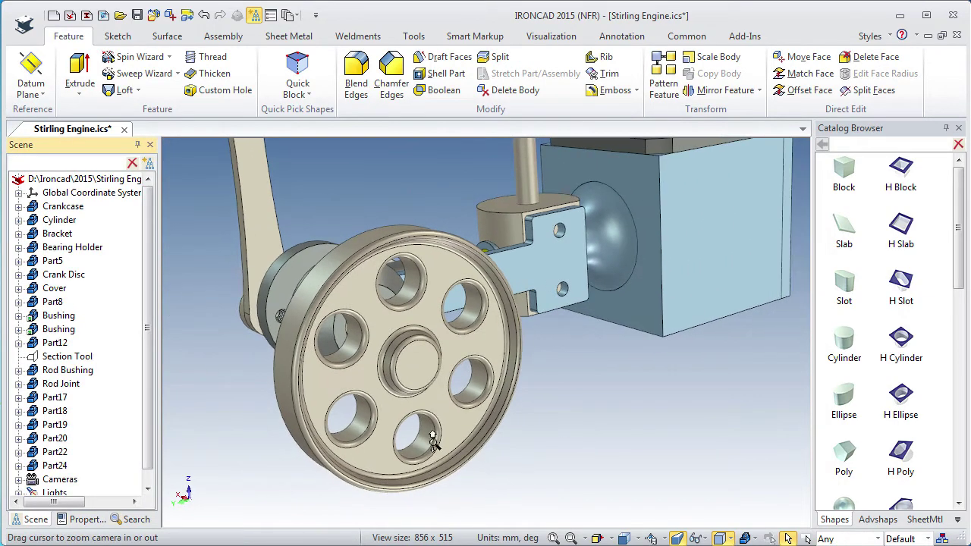
middle_drag(345, 399, 507, 427)
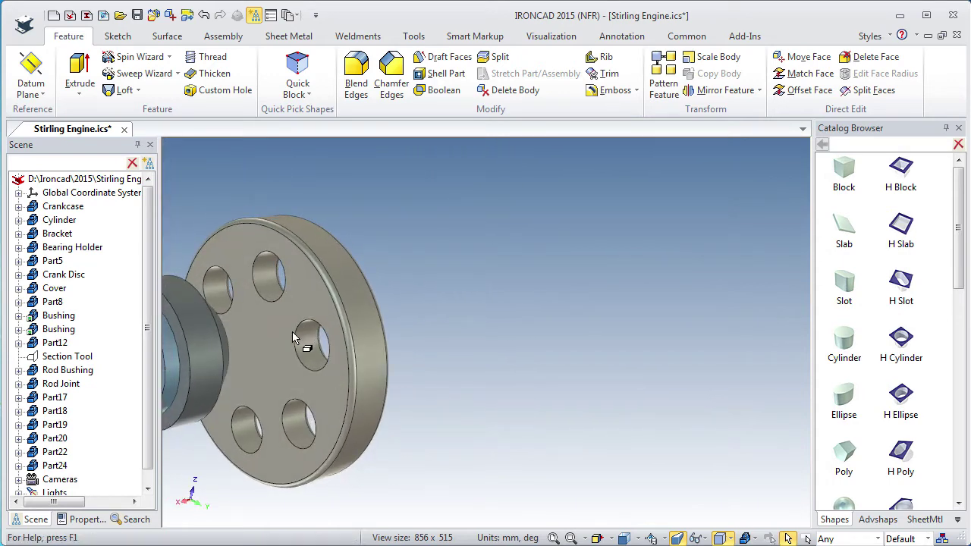
ctrl+middle_drag(279, 373, 268, 290)
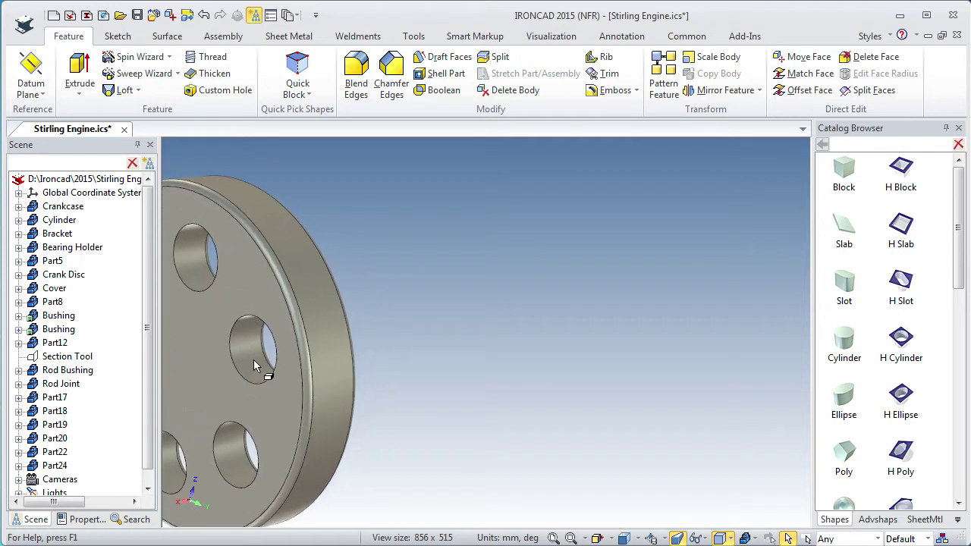
shift+middle_drag(259, 358, 427, 359)
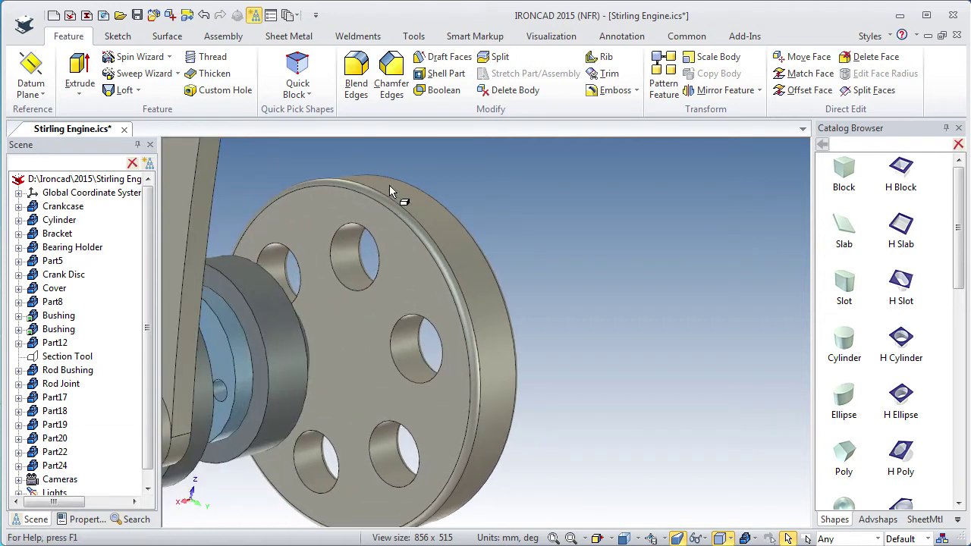
click(358, 71)
click(360, 370)
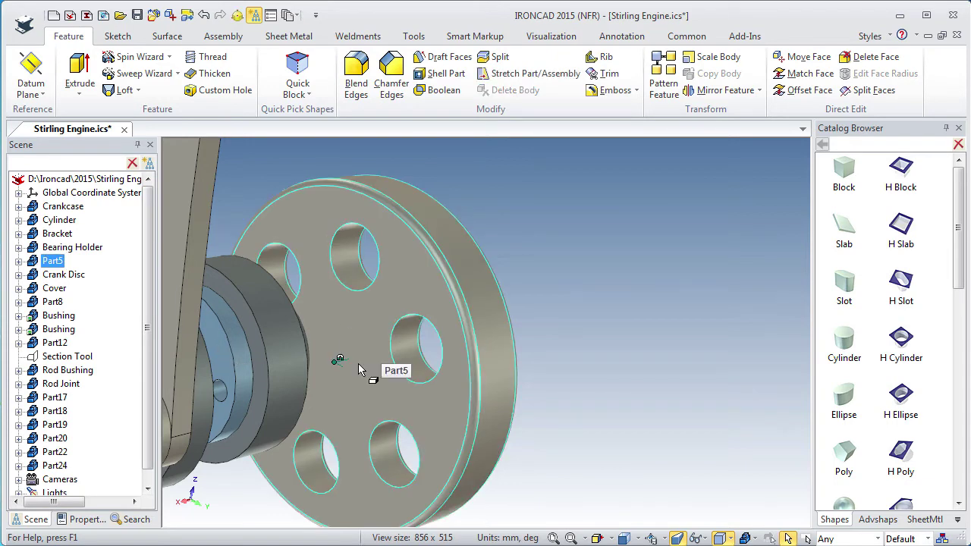
click(19, 261)
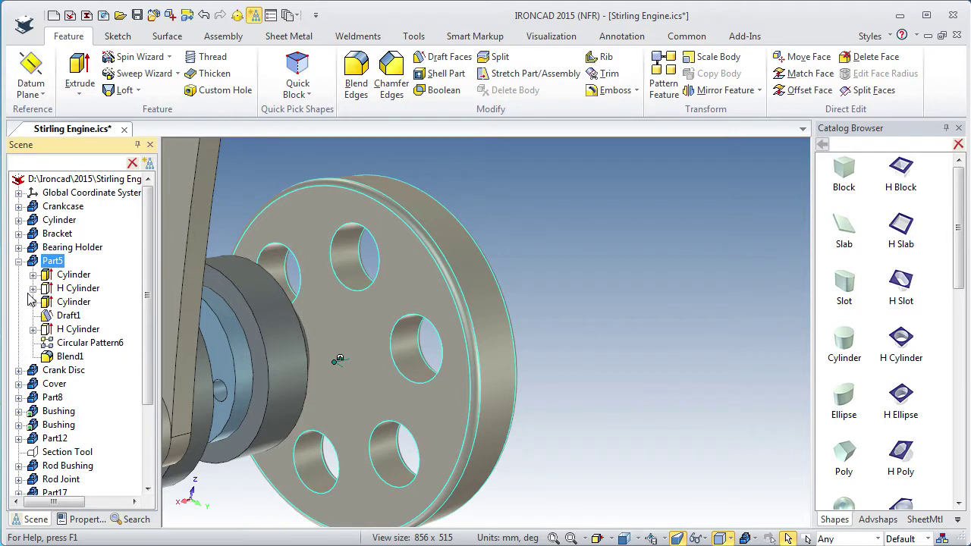
Step: Edit Part5's Blend1 to include the disc's flat back face with a constant 1 mm radius, and apply it
click(52, 361)
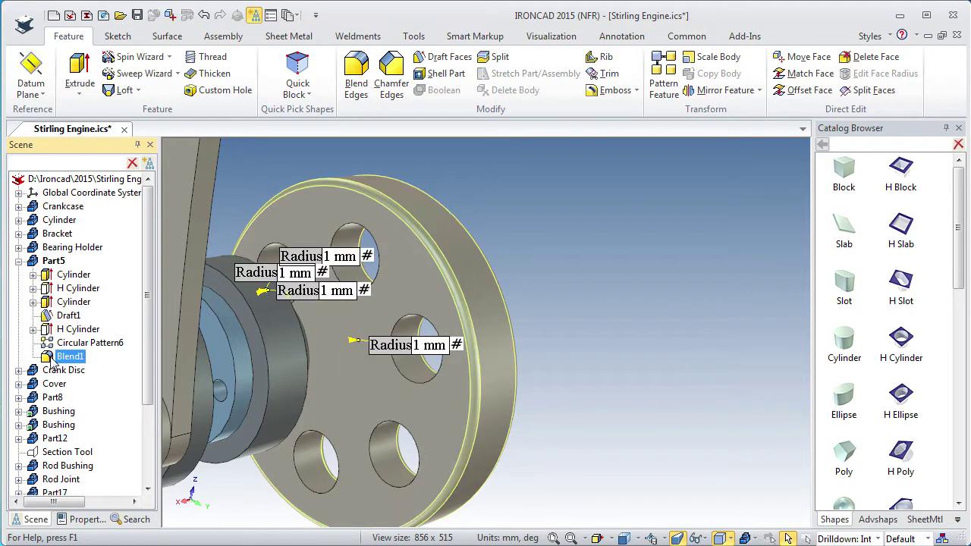
right_click(51, 361)
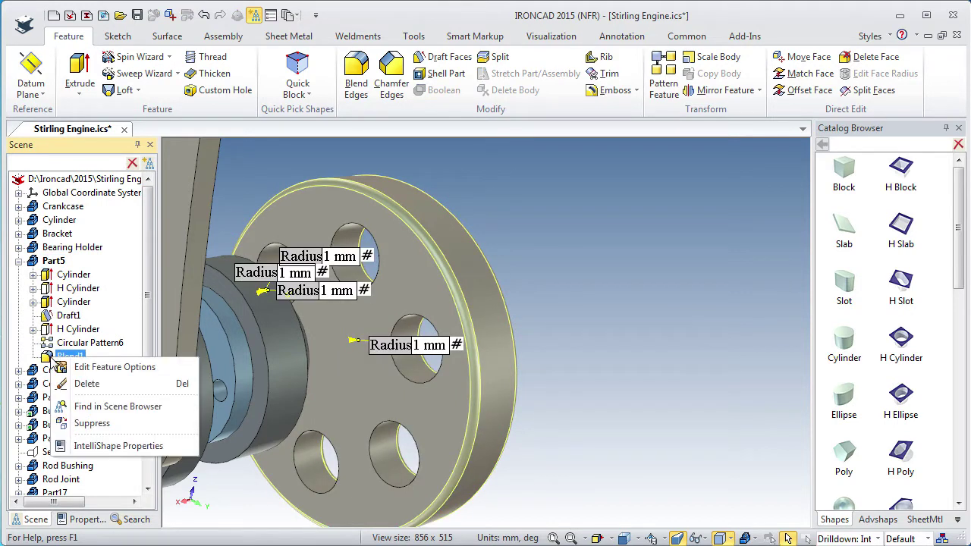
click(89, 373)
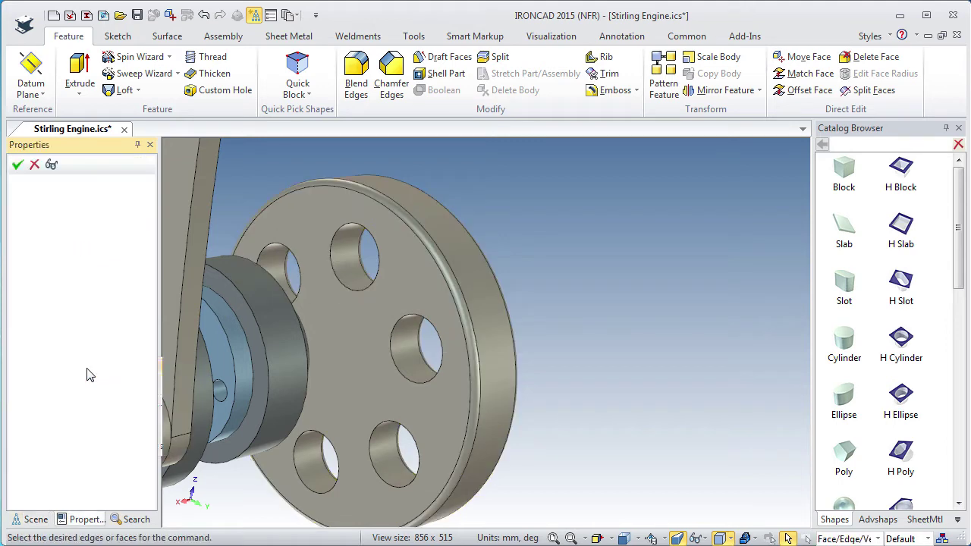
click(334, 399)
click(144, 343)
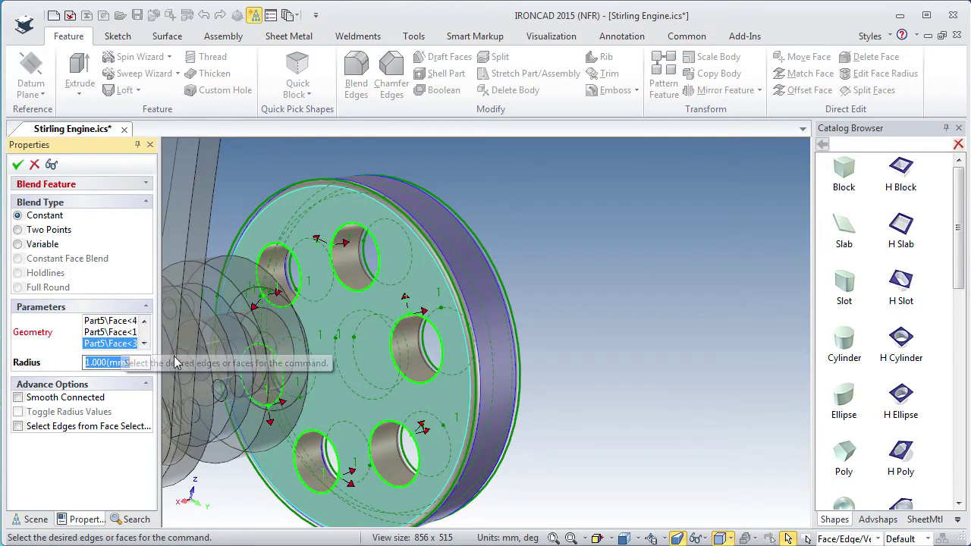
click(18, 164)
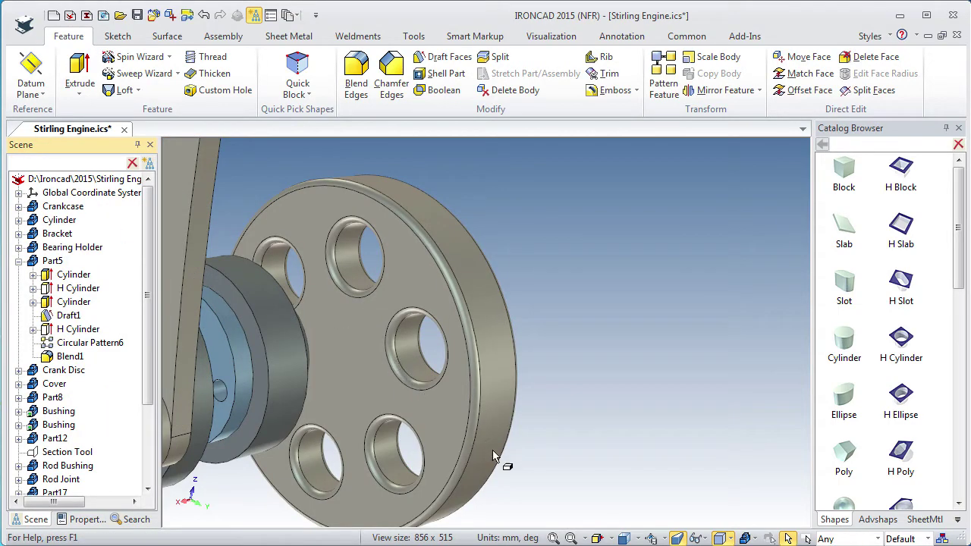
Step: Add a cylindrical hole at the centre of Part5's boss end face and set its diameter to 5 mm
middle_drag(493, 455, 414, 361)
shift+middle_drag(474, 390, 436, 366)
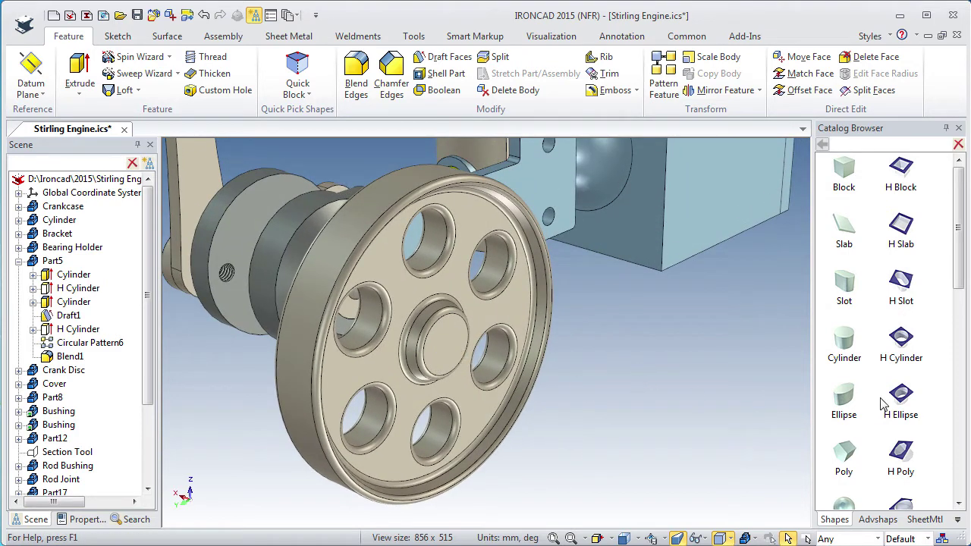
drag(902, 342, 448, 350)
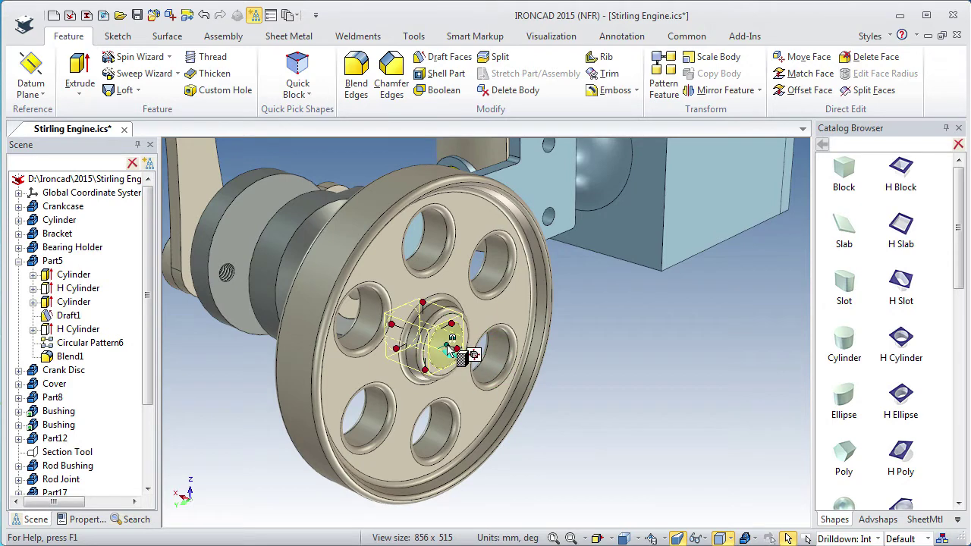
ctrl+middle_drag(438, 369, 427, 231)
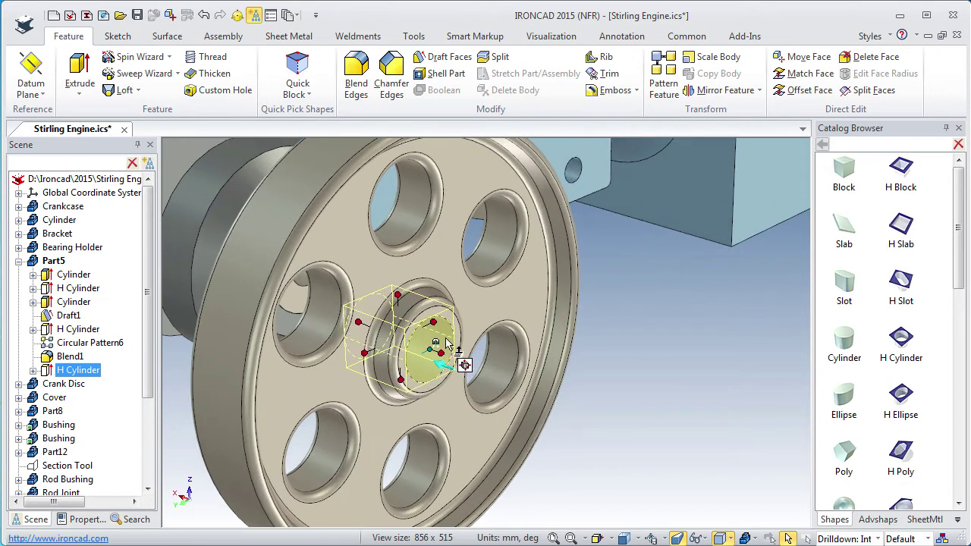
click(436, 322)
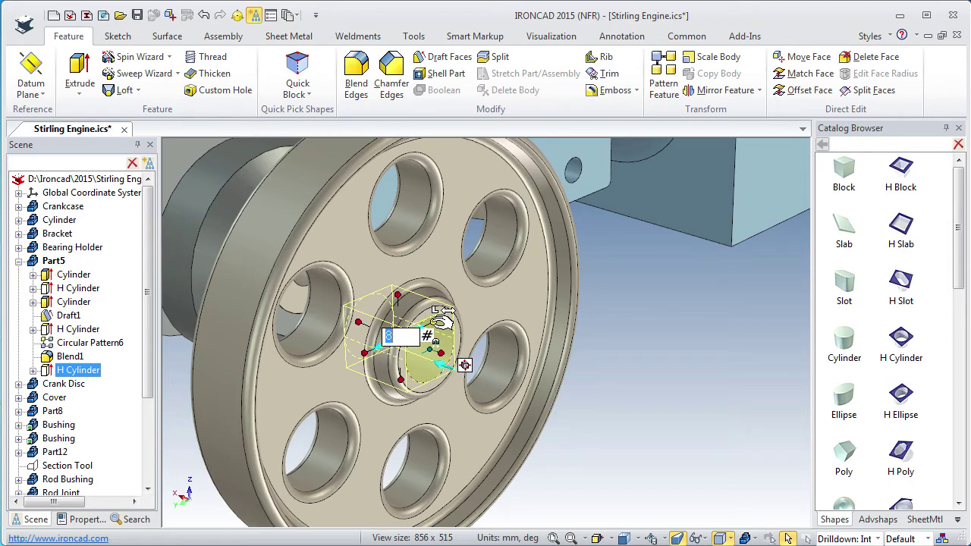
key(Return)
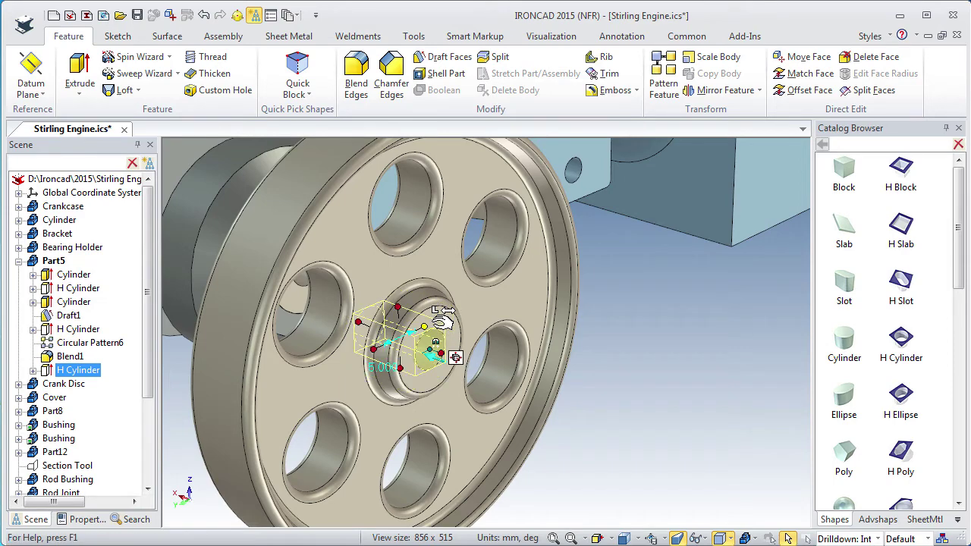
middle_drag(445, 353, 576, 438)
click(576, 438)
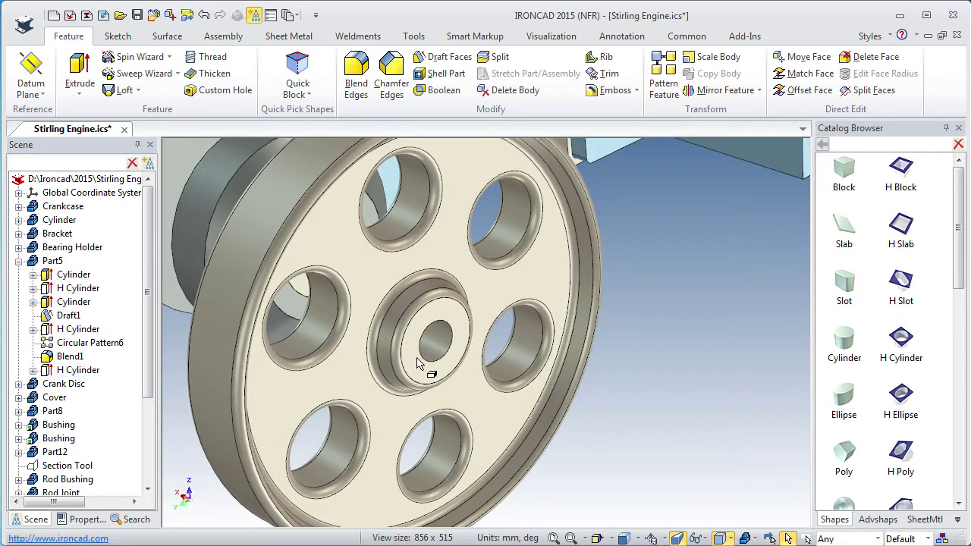
Step: Reorder Part5's feature history so the central H Cylinder hole comes before Blend1 and its edges are blended
middle_drag(399, 353, 498, 398)
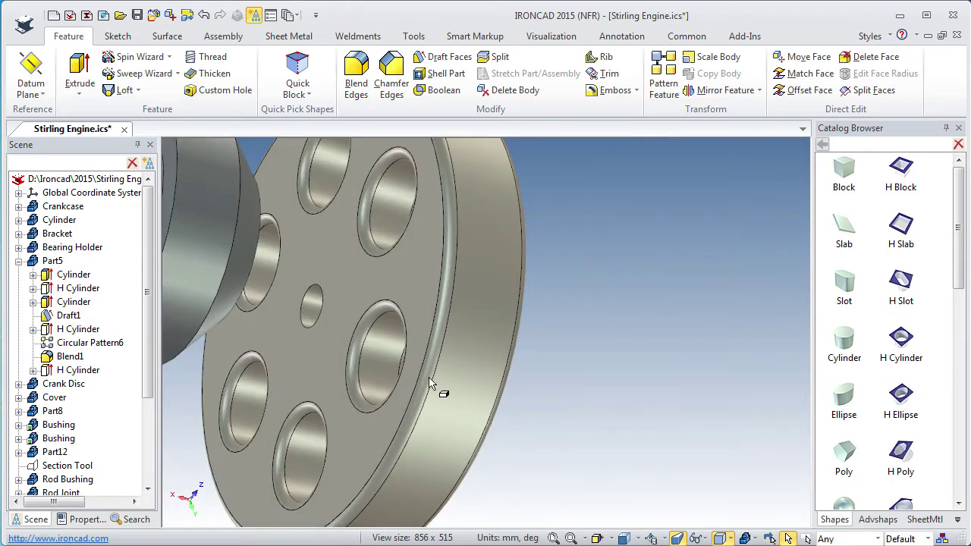
middle_drag(433, 390, 443, 351)
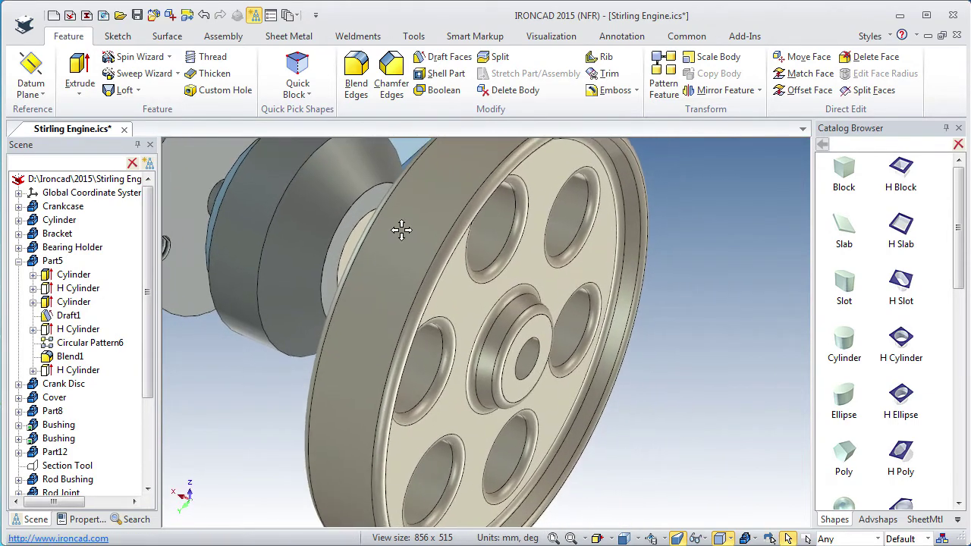
middle_drag(455, 260, 382, 288)
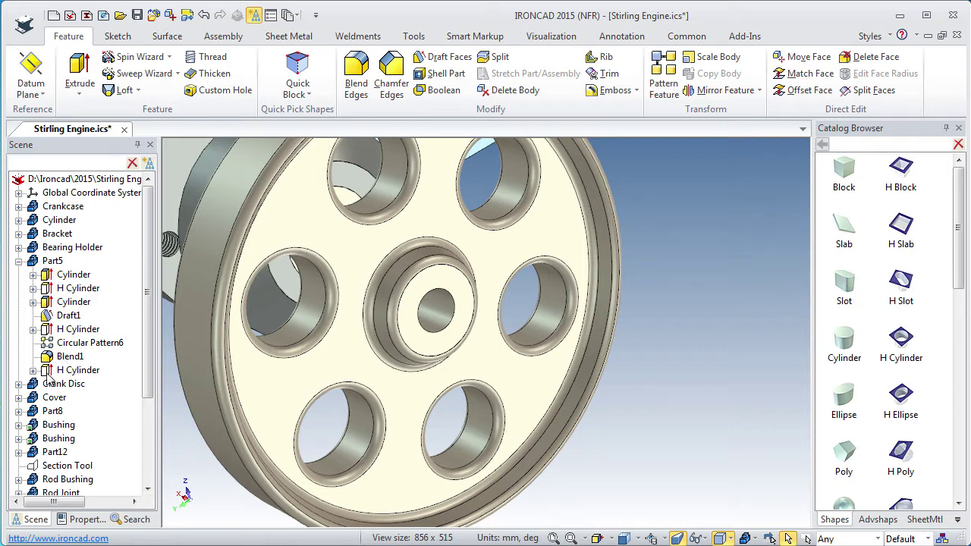
click(76, 371)
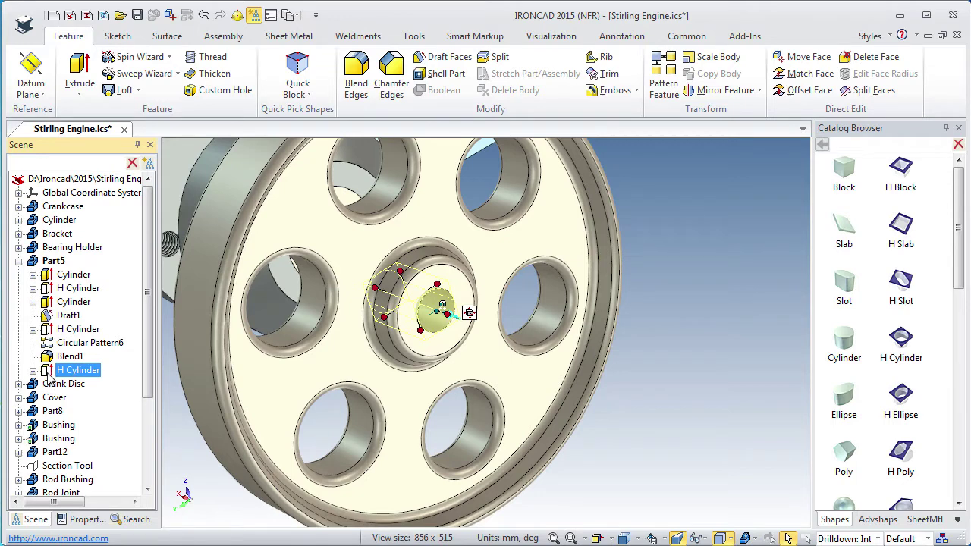
drag(50, 372, 53, 359)
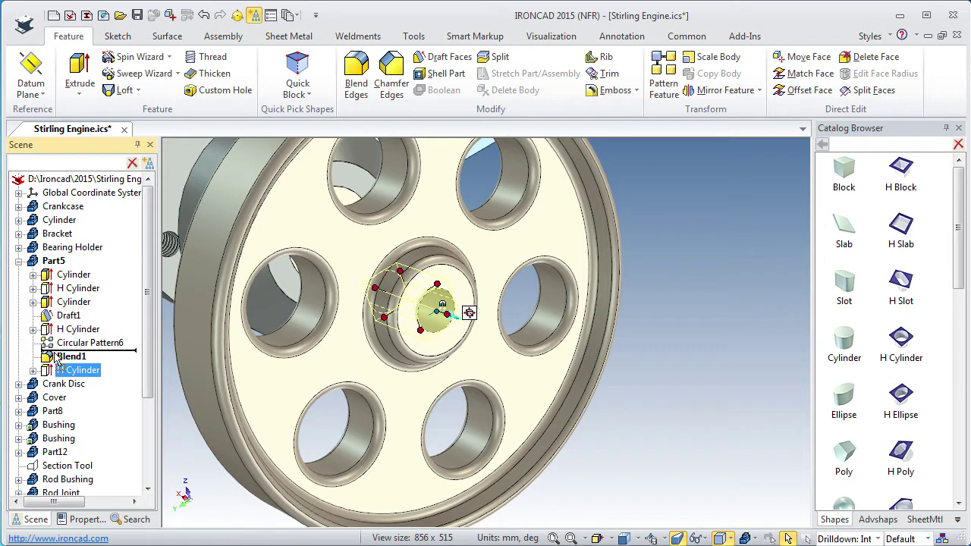
drag(55, 356, 56, 357)
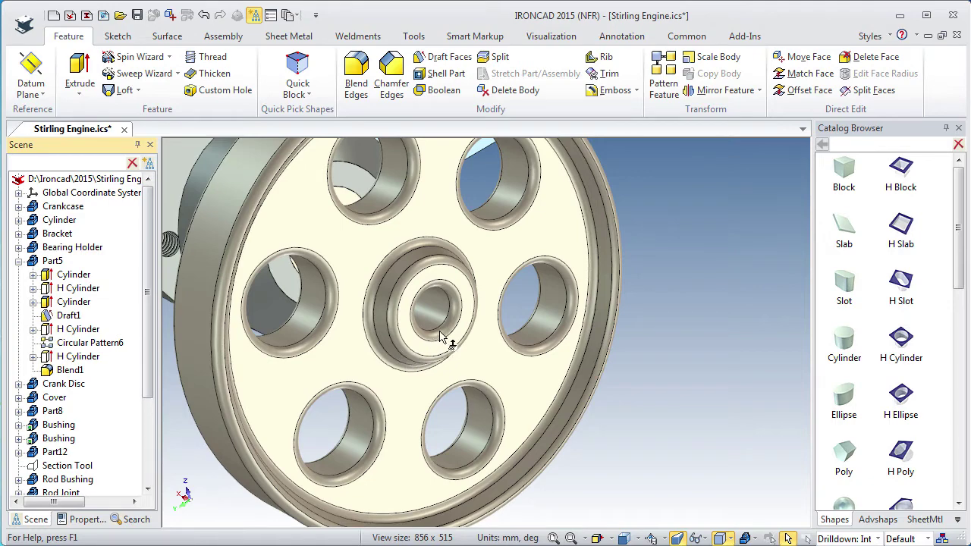
mouse_move(442, 336)
middle_down()
mouse_move(411, 354)
mouse_move(522, 379)
mouse_move(424, 359)
mouse_move(483, 354)
mouse_move(386, 334)
mouse_move(444, 332)
middle_up()
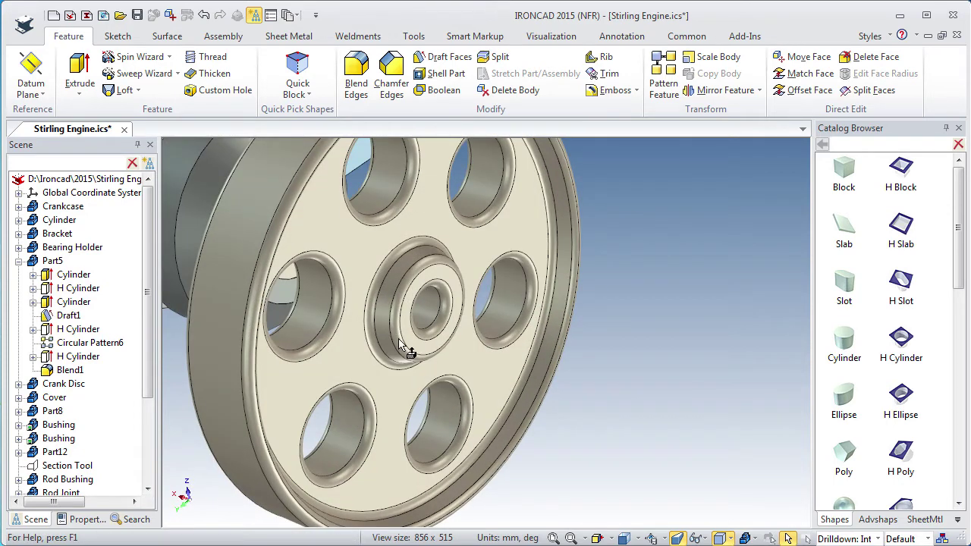
Step: Set Part5's user name and description to Flywheel and its part number to 108
click(500, 383)
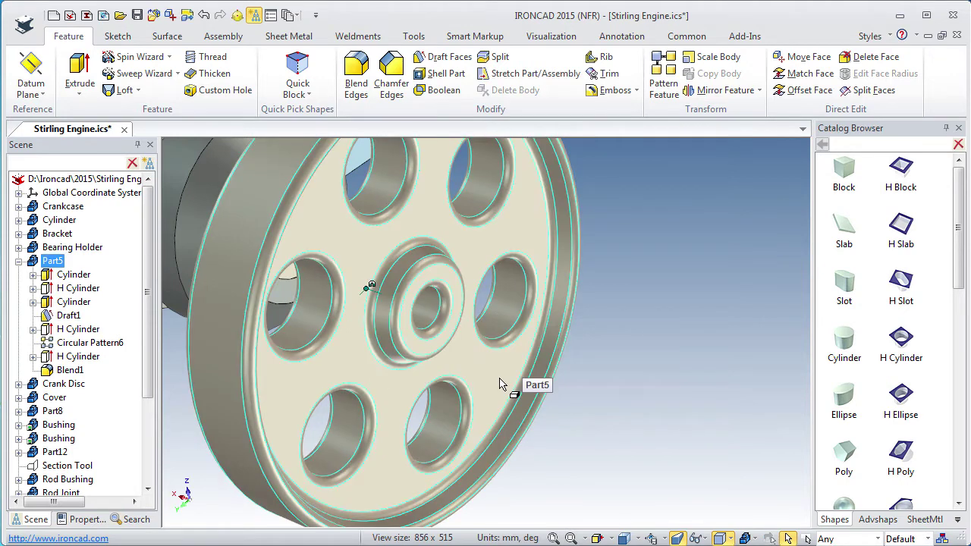
mouse_move(397, 391)
middle_down()
mouse_move(408, 391)
mouse_move(384, 387)
middle_up()
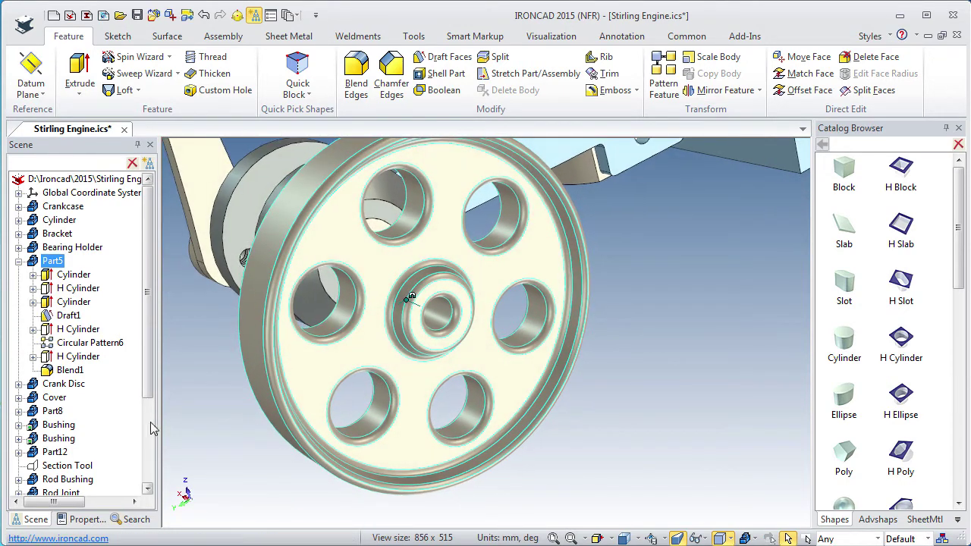
click(83, 519)
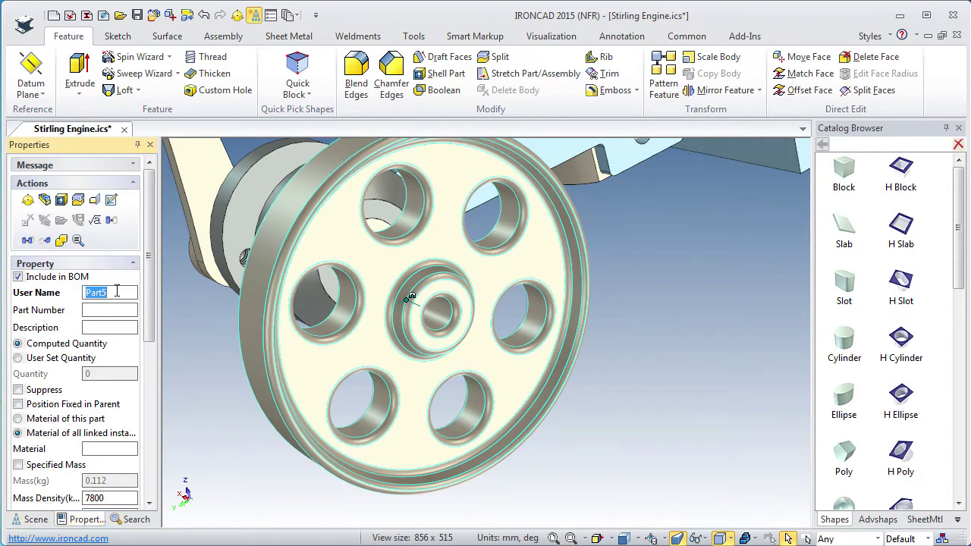
text(Flywheel)
key(Return)
click(104, 328)
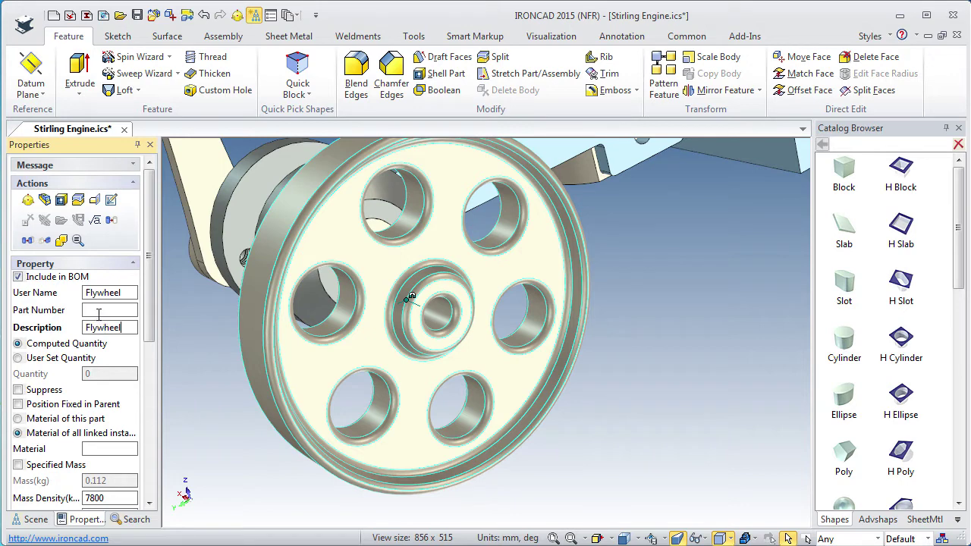
click(98, 311)
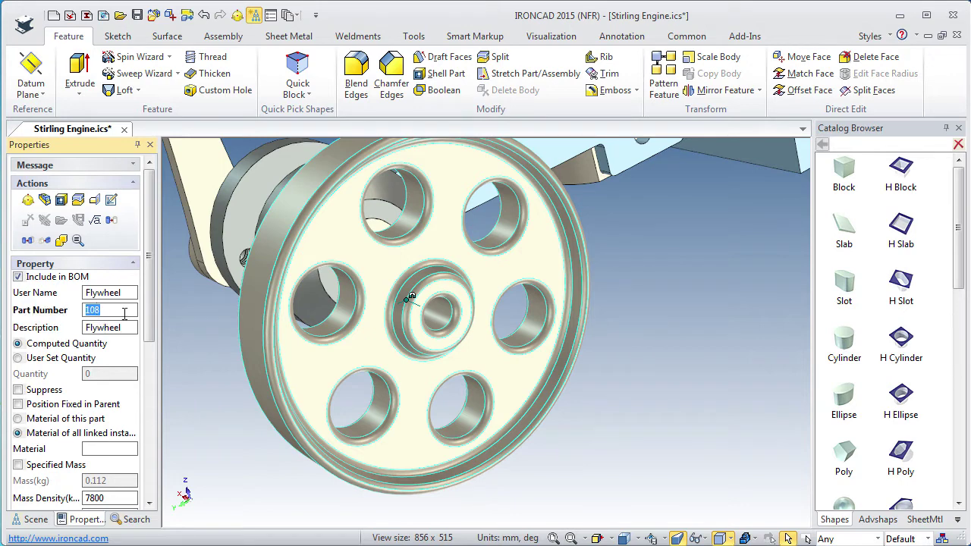
Step: Change the flywheel's Smart Paint color to olive
scroll(133, 345, down, 6)
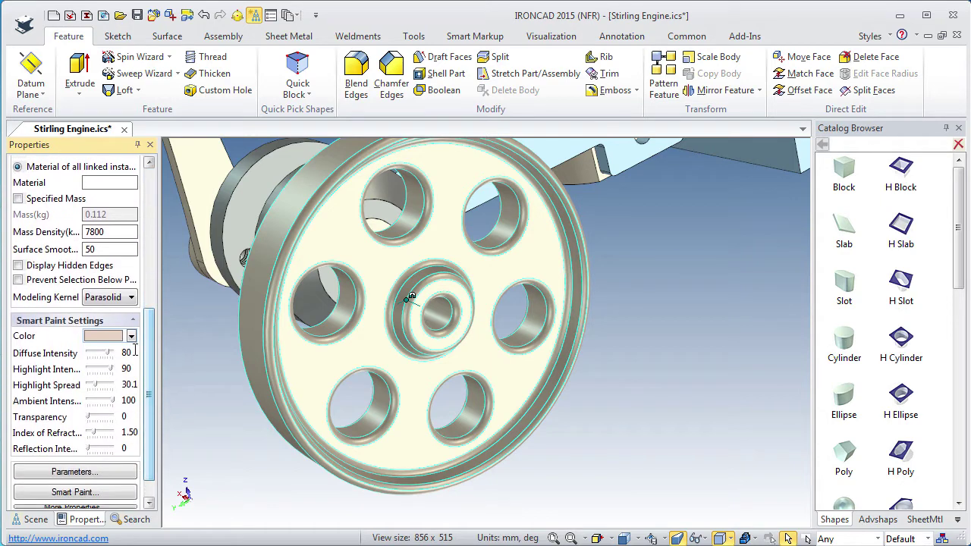
click(131, 337)
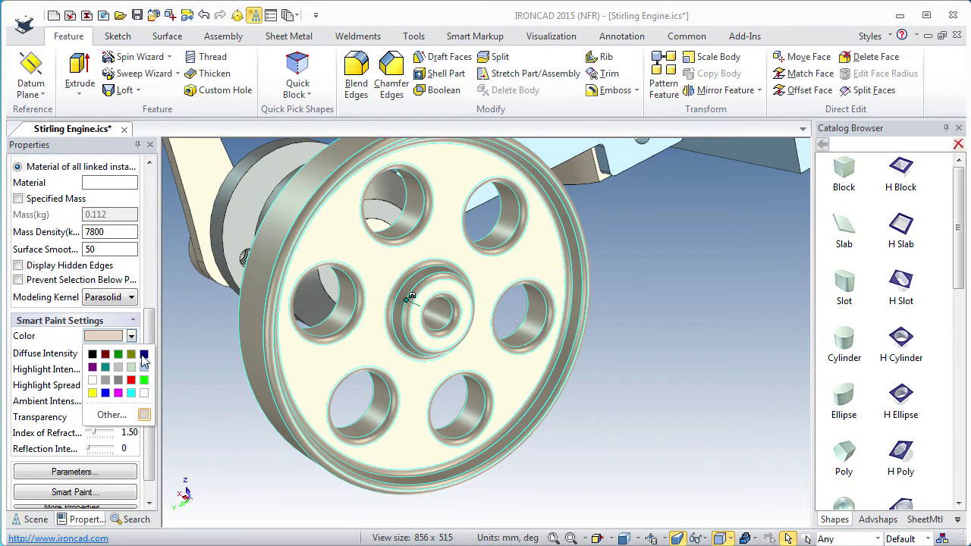
click(130, 354)
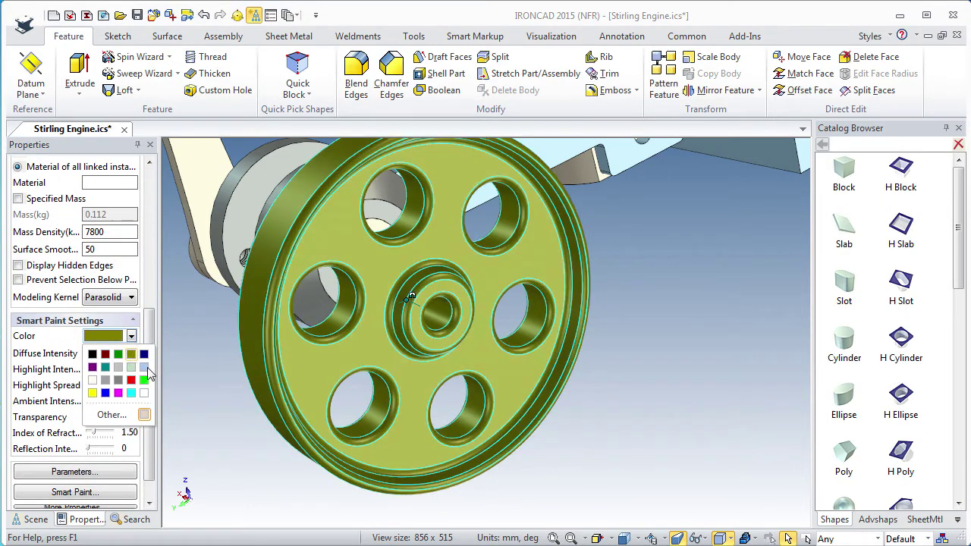
click(208, 389)
Step: Use the TriBall to snap the flywheel's back-face centre onto the centre of the grey conical hub's circular end face
middle_drag(238, 400, 325, 426)
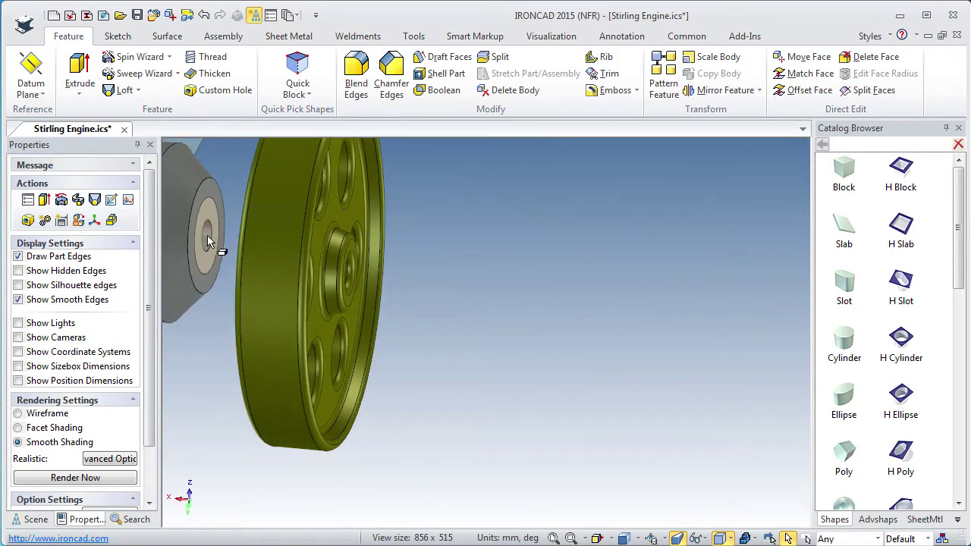
click(313, 290)
middle_drag(346, 325, 405, 343)
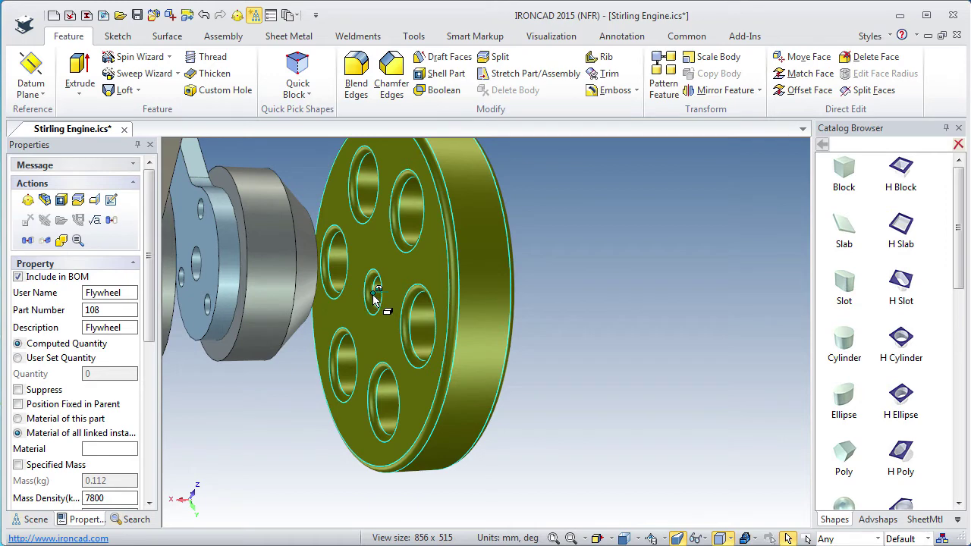
mouse_move(395, 334)
middle_down()
mouse_move(364, 331)
mouse_move(411, 342)
mouse_move(390, 347)
middle_up()
key(F10)
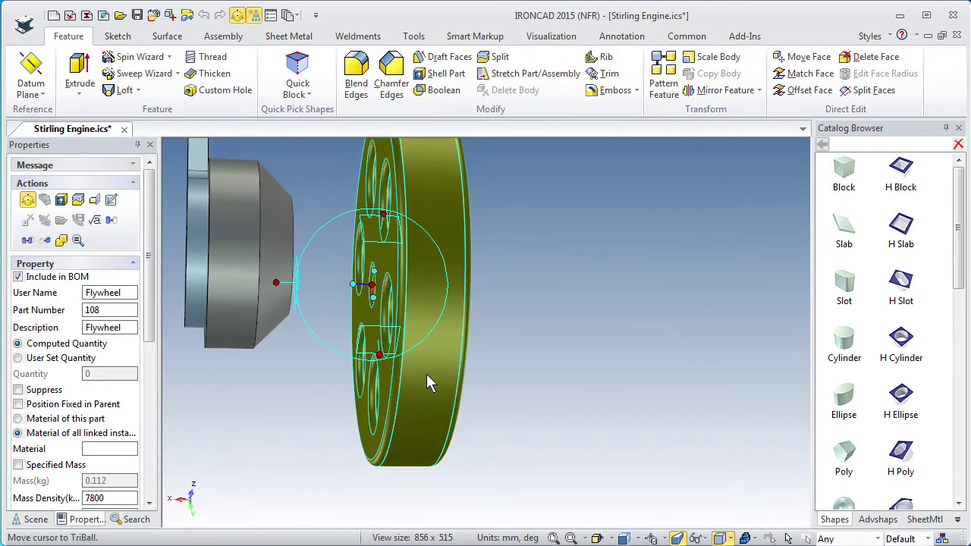
middle_drag(427, 384, 444, 275)
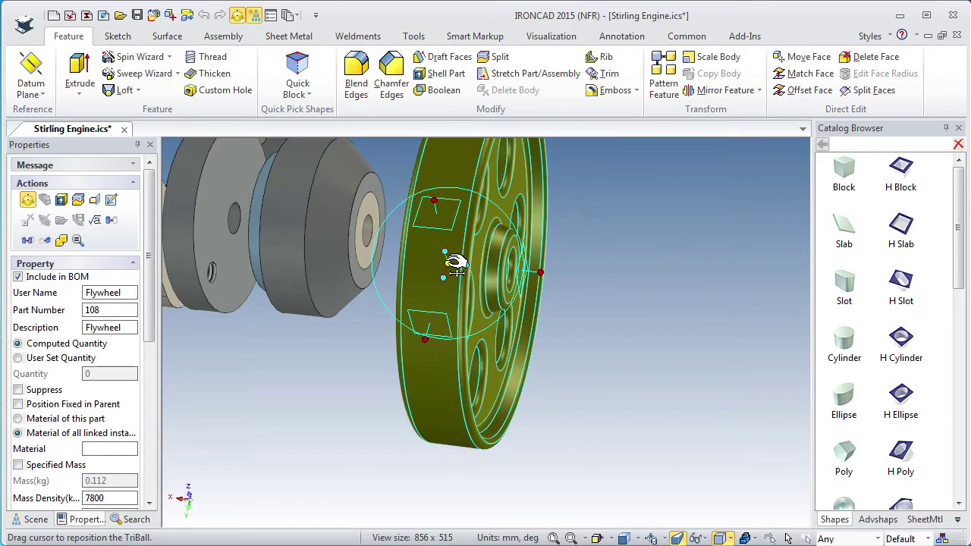
drag(455, 269, 391, 202)
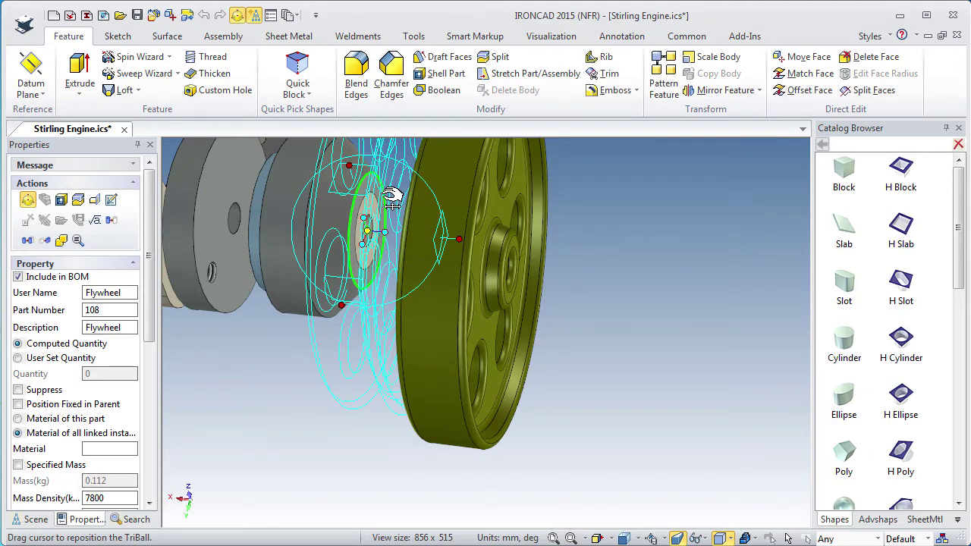
drag(391, 197, 392, 201)
drag(392, 200, 391, 200)
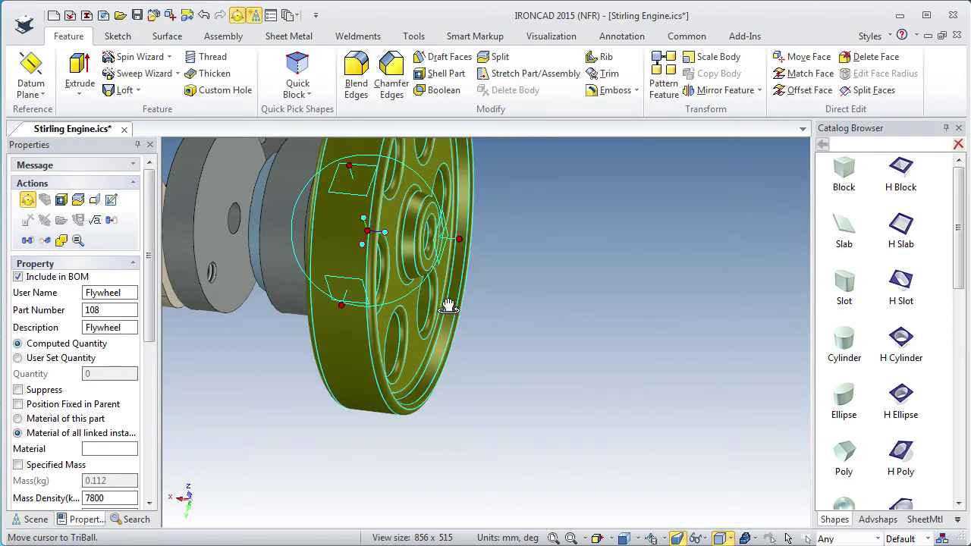
middle_drag(391, 200, 417, 312)
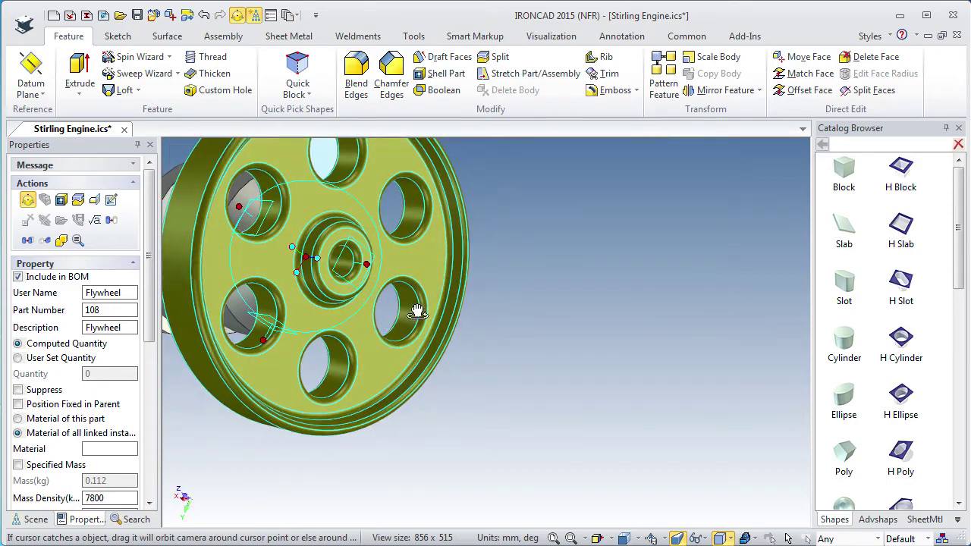
click(518, 356)
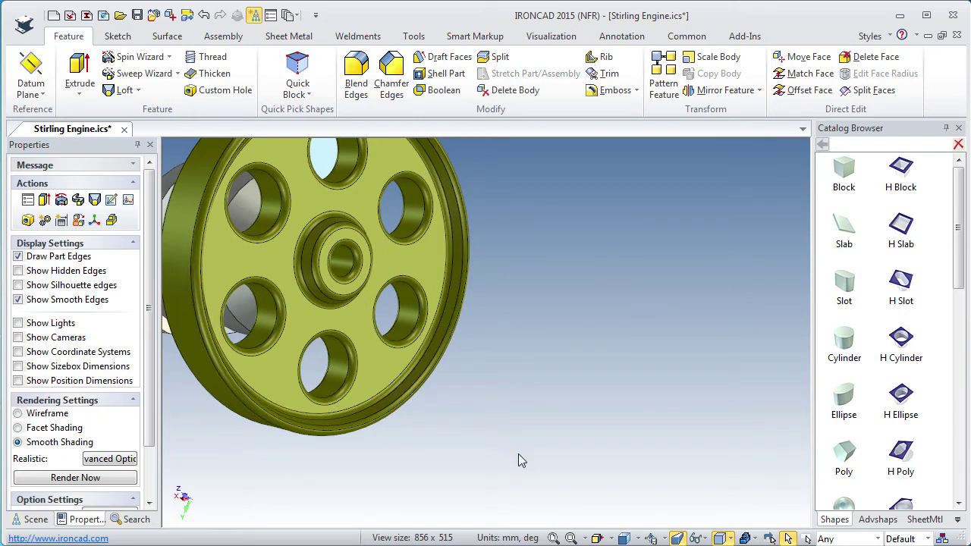
Step: Restore the Starting Point camera view of the whole engine and save the Stirling Engine scene
click(663, 537)
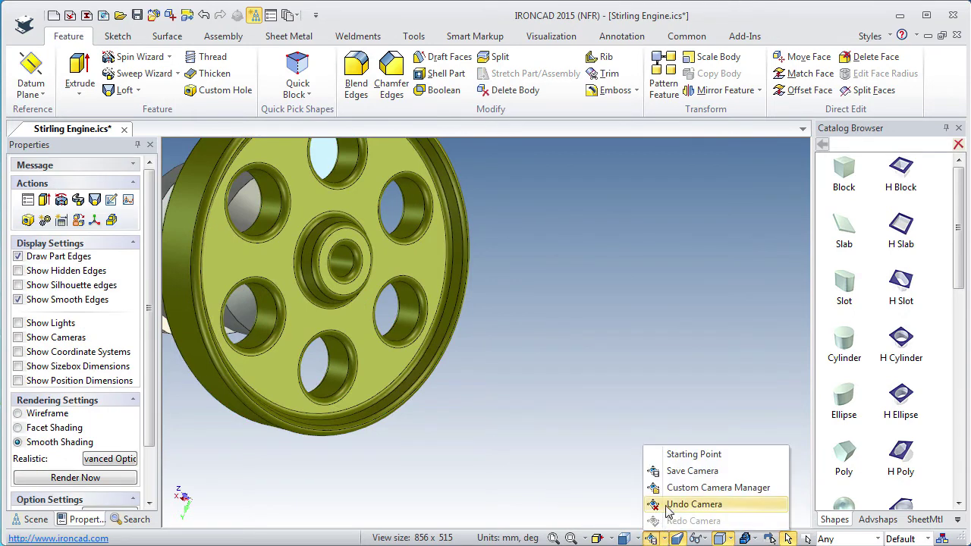
click(673, 454)
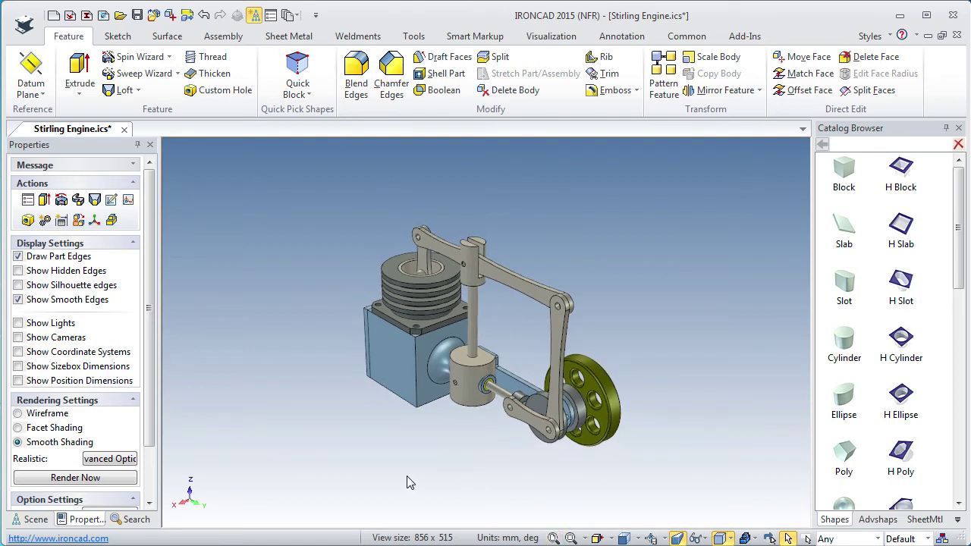
click(41, 520)
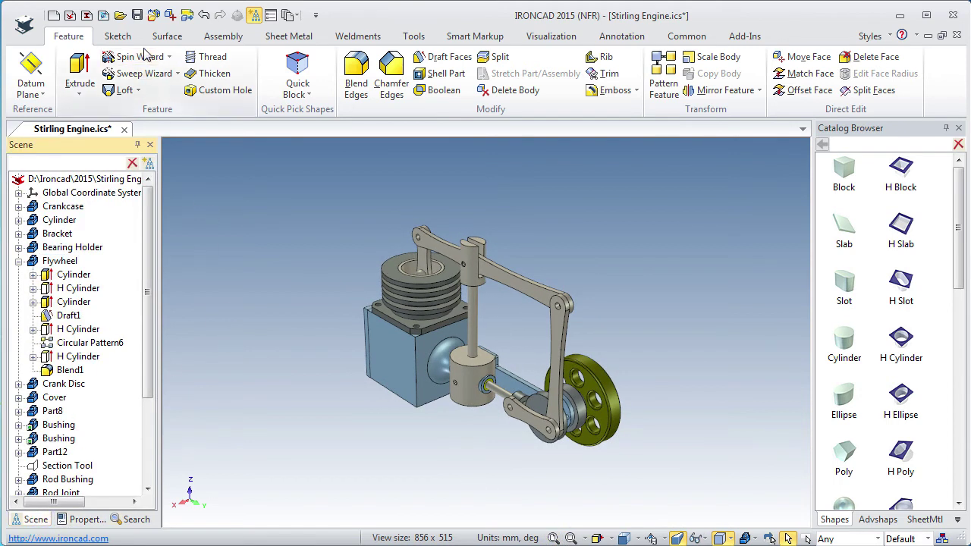
click(137, 16)
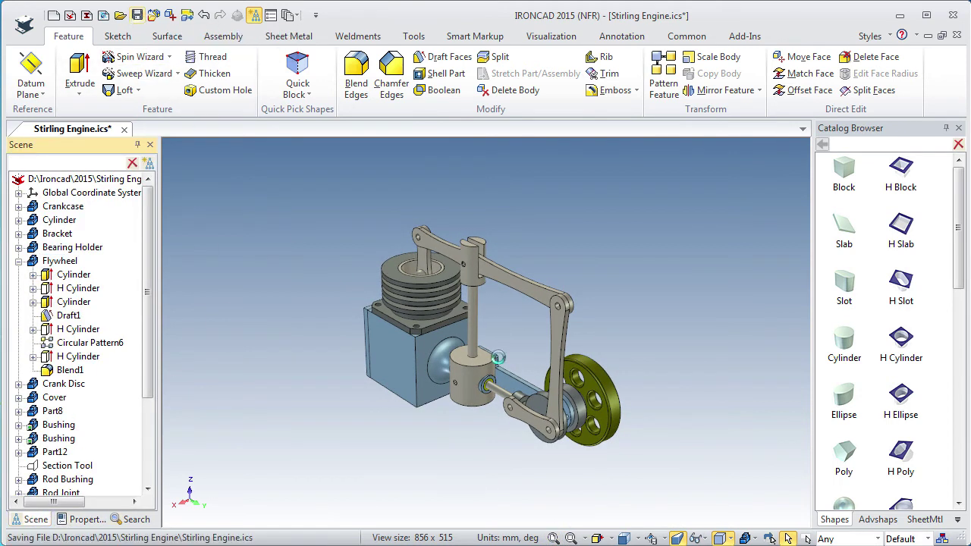